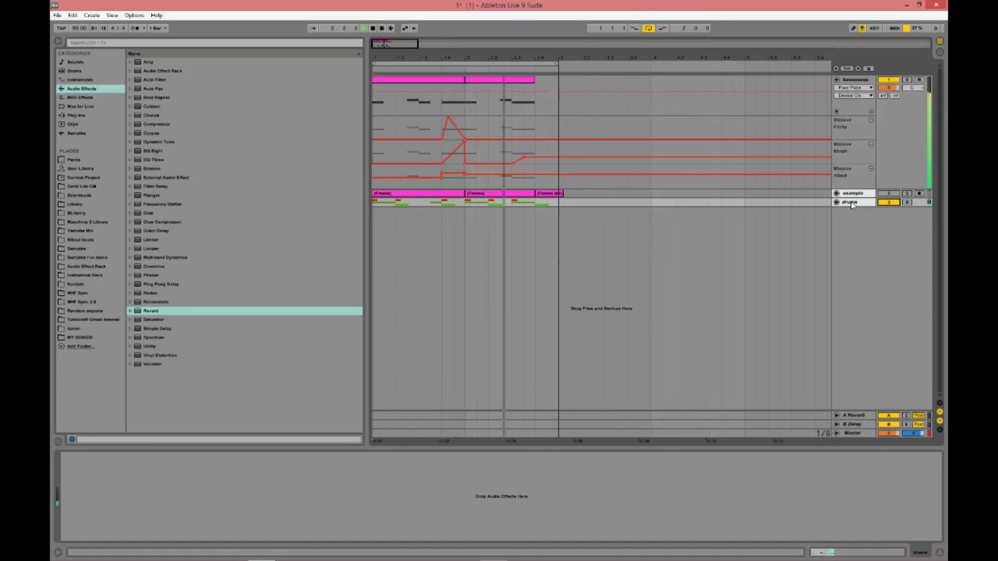
# - Stop playback and open the Massive instrument's editor from the bass track
pyautogui.press('space')
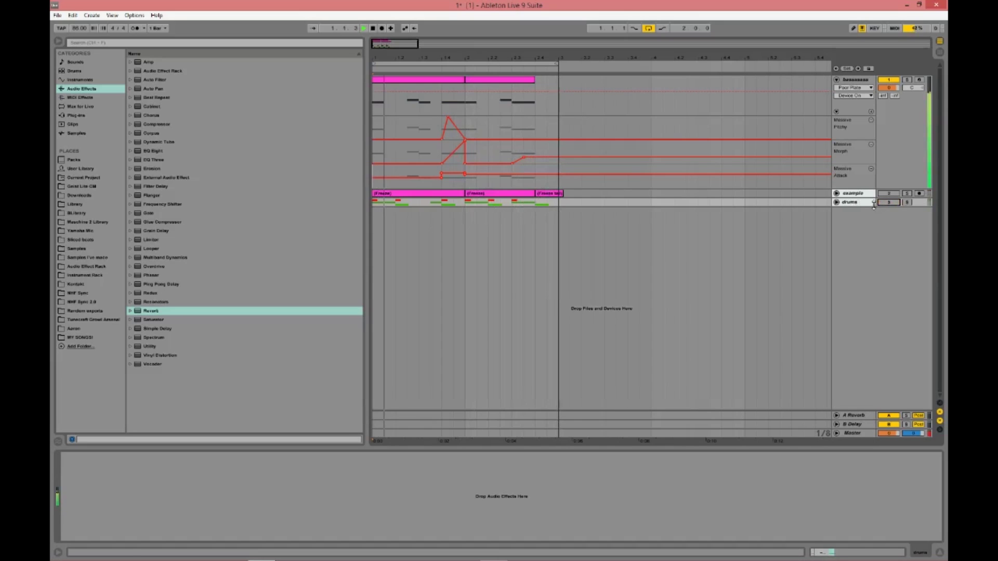
pyautogui.click(376, 106)
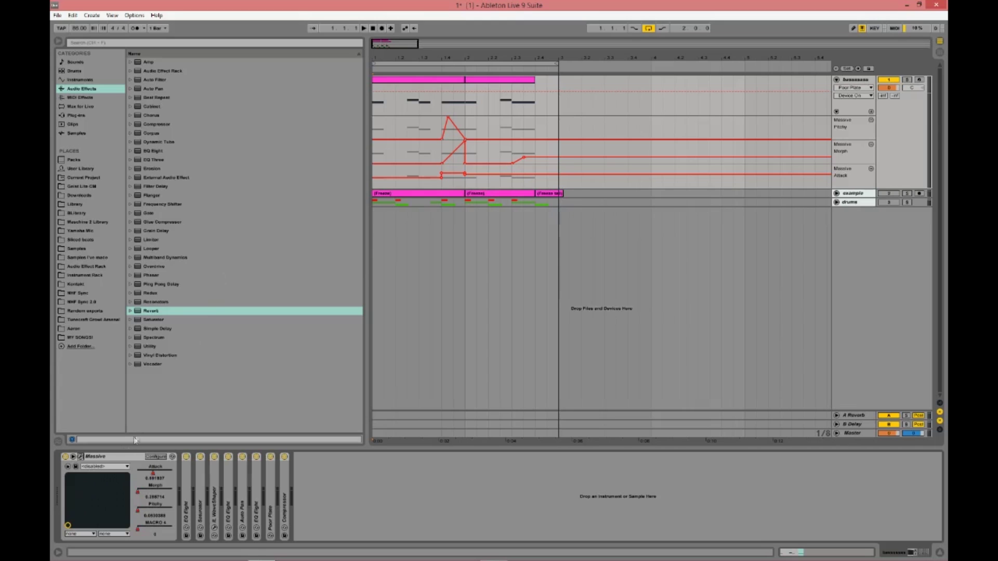
pyautogui.click(80, 457)
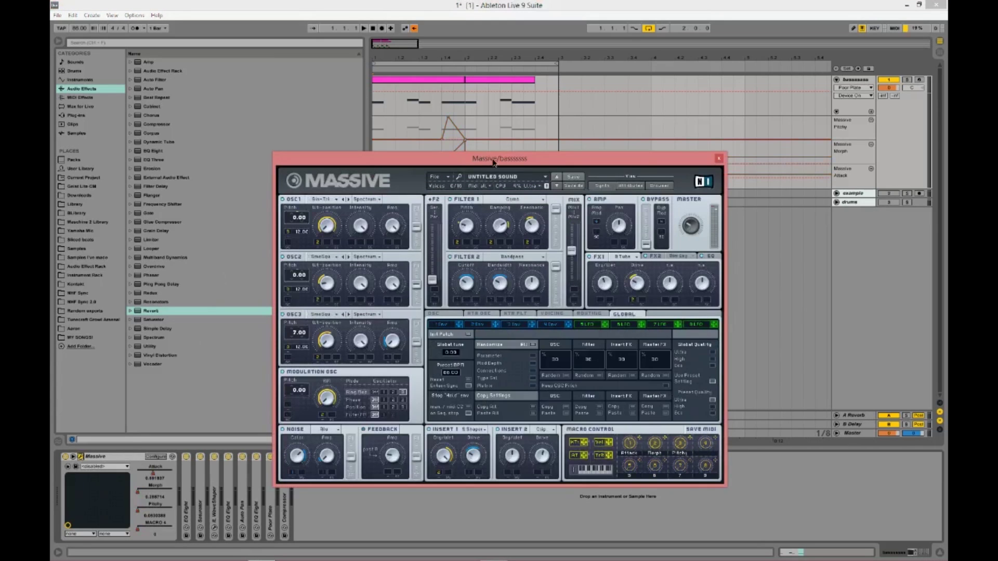
pyautogui.moveTo(493, 160); pyautogui.dragTo(507, 123)
pyautogui.click(415, 28)
pyautogui.moveTo(444, 120); pyautogui.dragTo(453, 79)
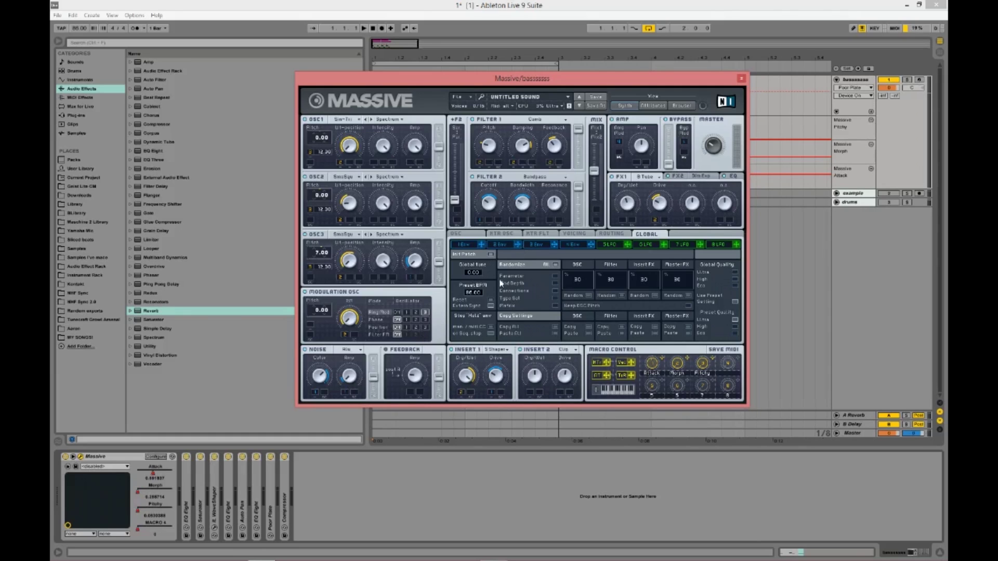
# - Bypass the seven effects between Massive and the Compressor on the bass track, and play the dry sound
pyautogui.click(187, 457)
pyautogui.click(200, 457)
pyautogui.click(214, 457)
pyautogui.click(228, 457)
pyautogui.click(242, 457)
pyautogui.click(256, 457)
pyautogui.click(271, 457)
pyautogui.click(311, 351)
pyautogui.press('space')
# - Uncover the bass track's automation and play the dry bass from the long note at 1.4.1
pyautogui.moveTo(585, 87); pyautogui.dragTo(582, 224)
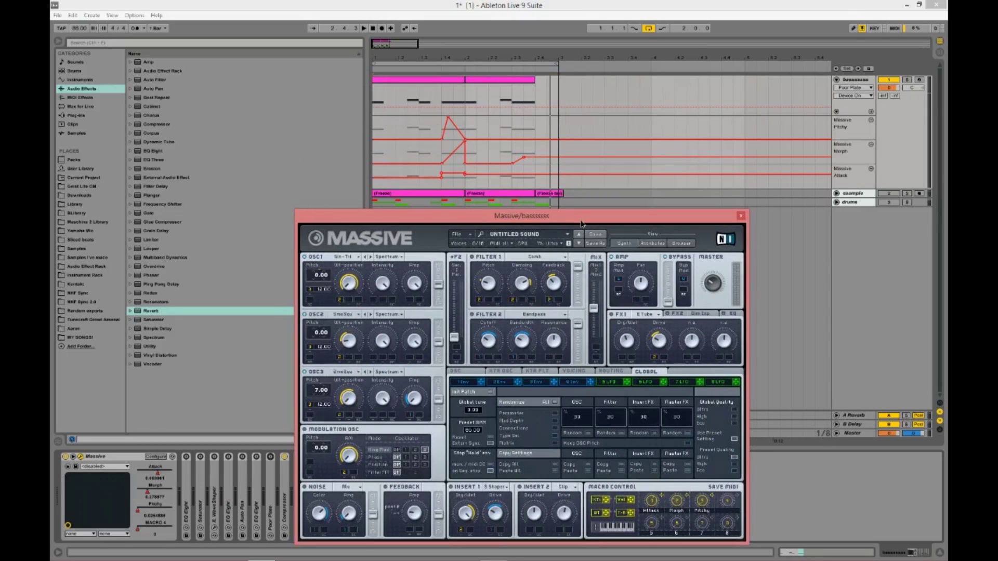
pyautogui.click(407, 156)
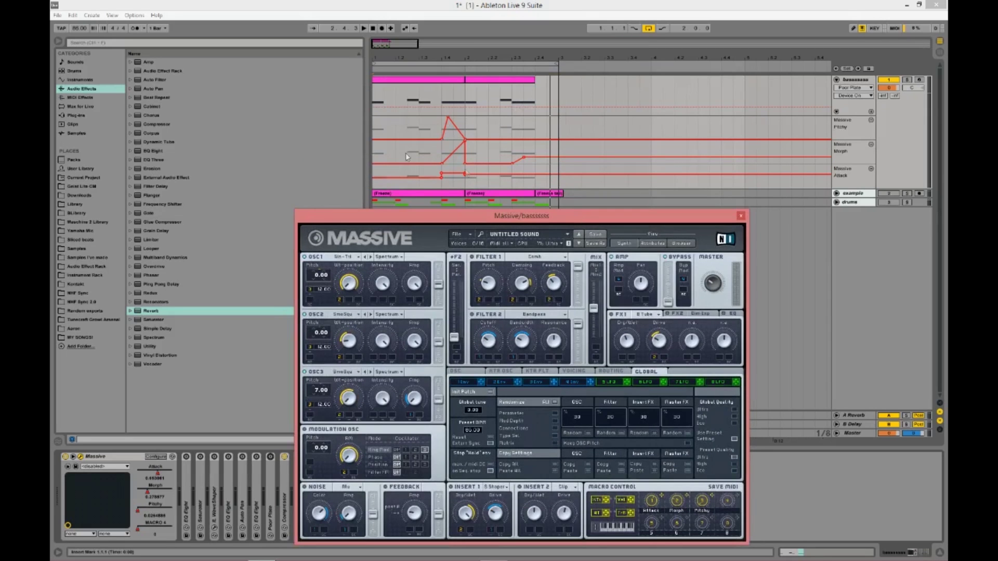
pyautogui.click(441, 152)
pyautogui.press('space')
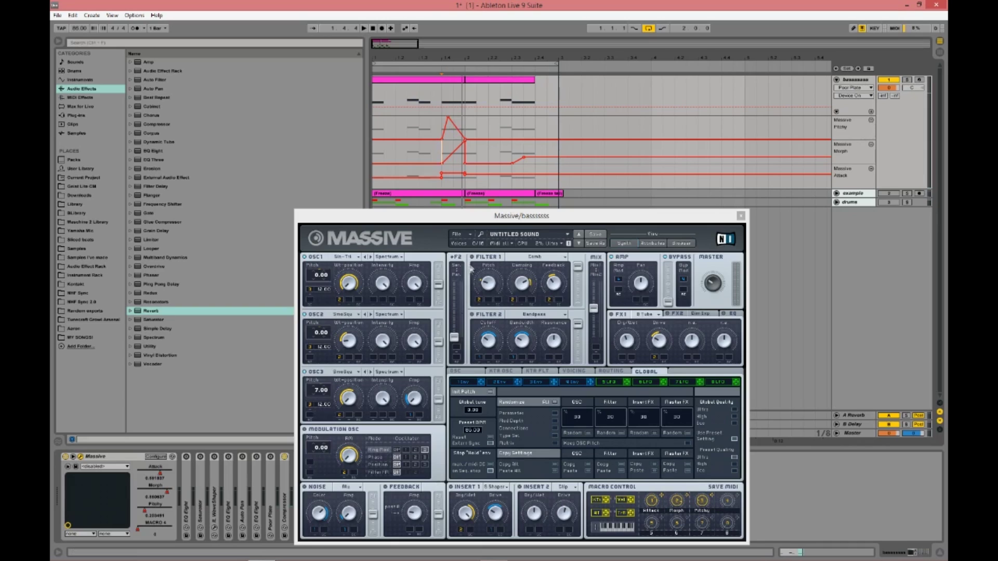
# - Show envelope 1 in Massive and replay the dry bass note from 1.4.1
pyautogui.click(490, 384)
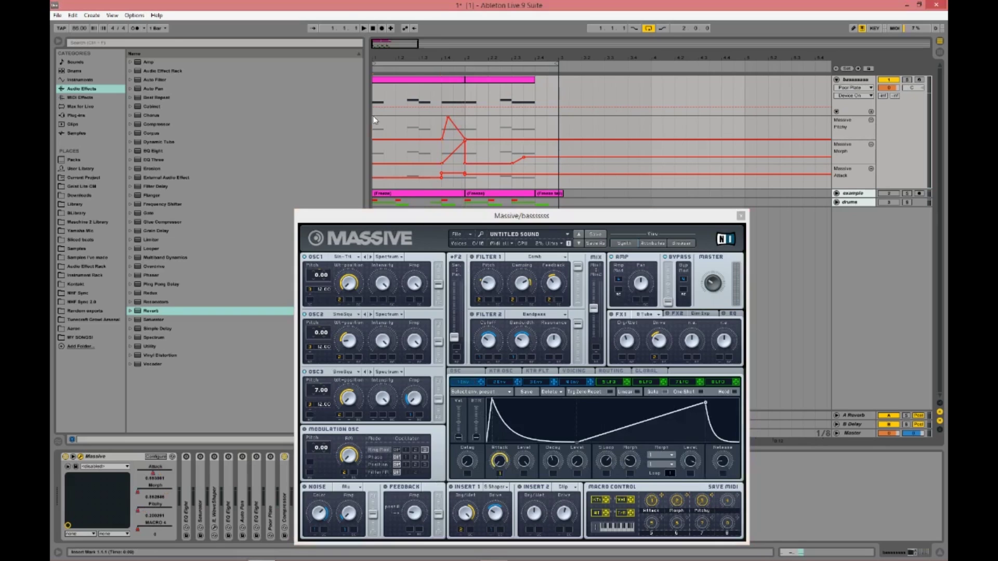
pyautogui.moveTo(392, 217); pyautogui.dragTo(399, 111)
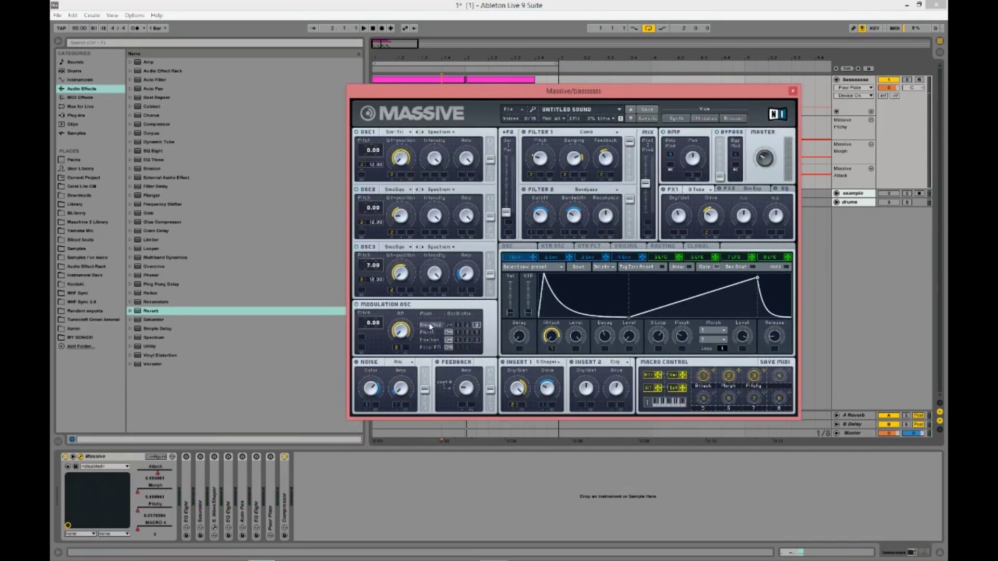
pyautogui.press('space')
pyautogui.press('space')
pyautogui.press('space')
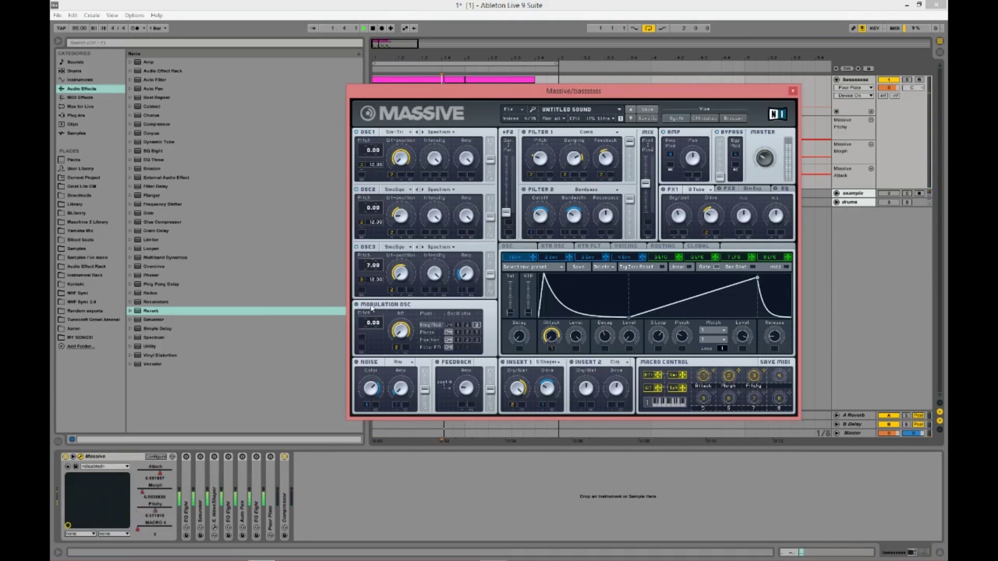
pyautogui.press('space')
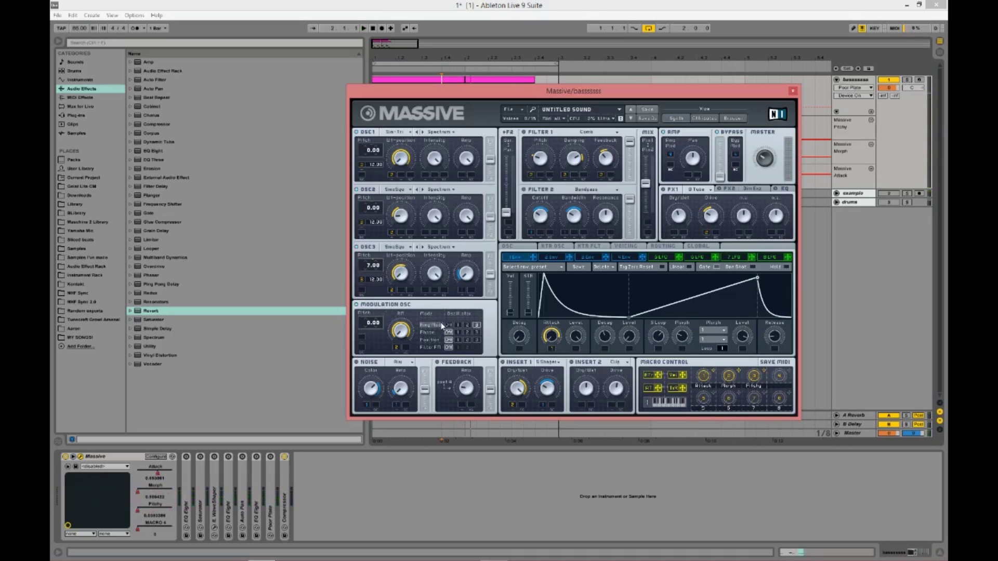
# - Play the dry bass from the beginning of the arrangement, then stop
pyautogui.press('space')
pyautogui.click(353, 38)
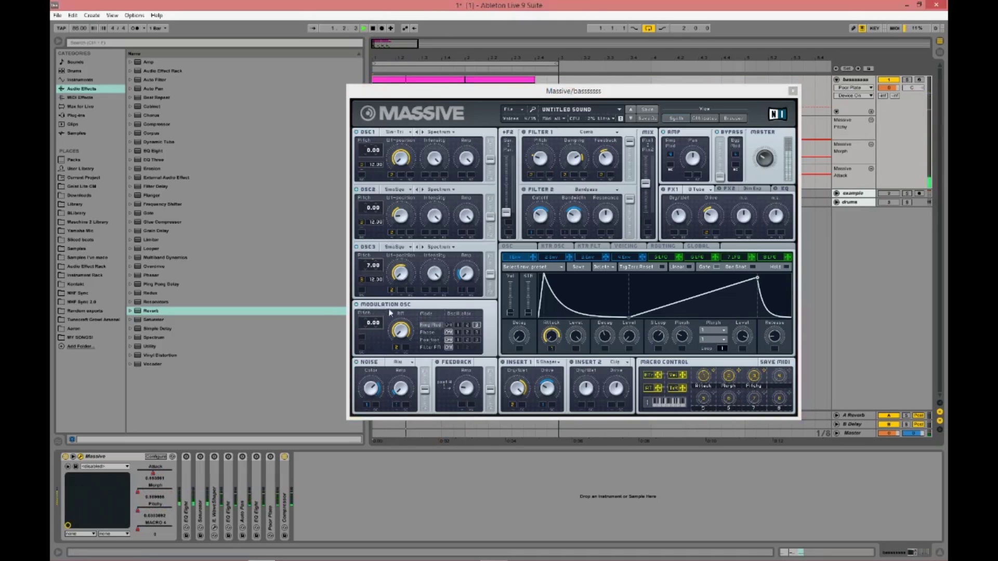
pyautogui.click(381, 340)
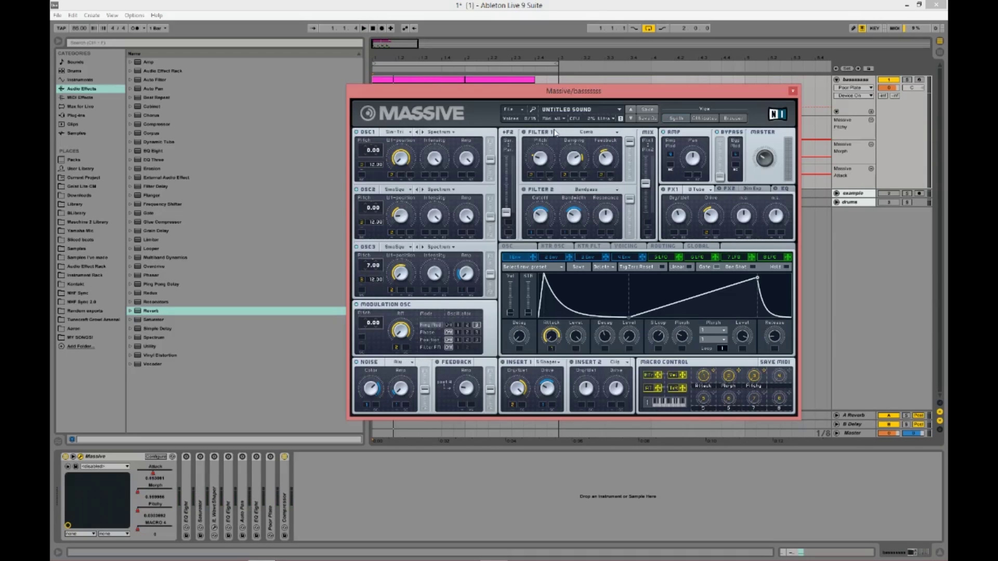
pyautogui.press('space')
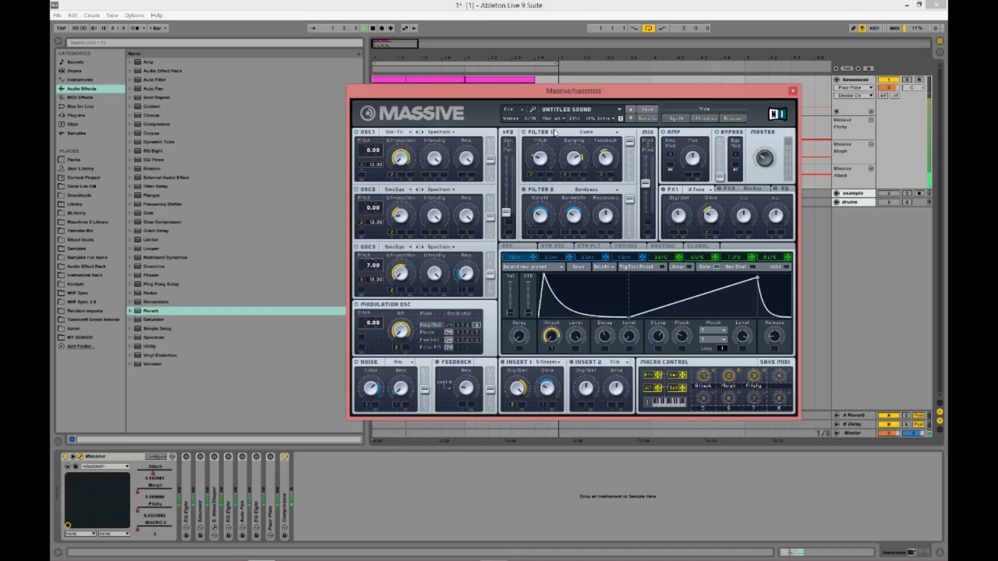
pyautogui.press('space')
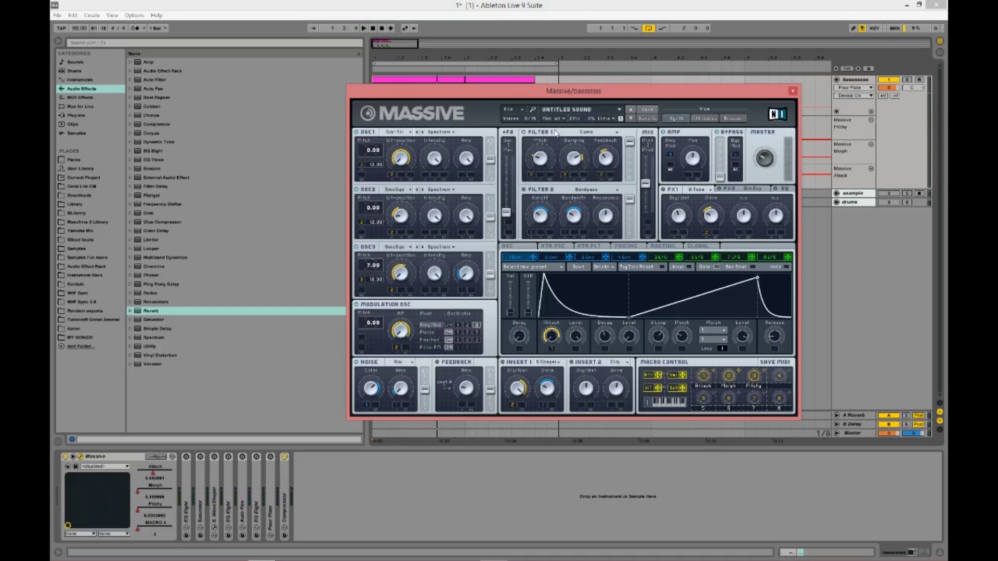
# - Uncover the automation lanes and audition the automated bass note from 1.4.1 again
pyautogui.moveTo(555, 92); pyautogui.dragTo(536, 197)
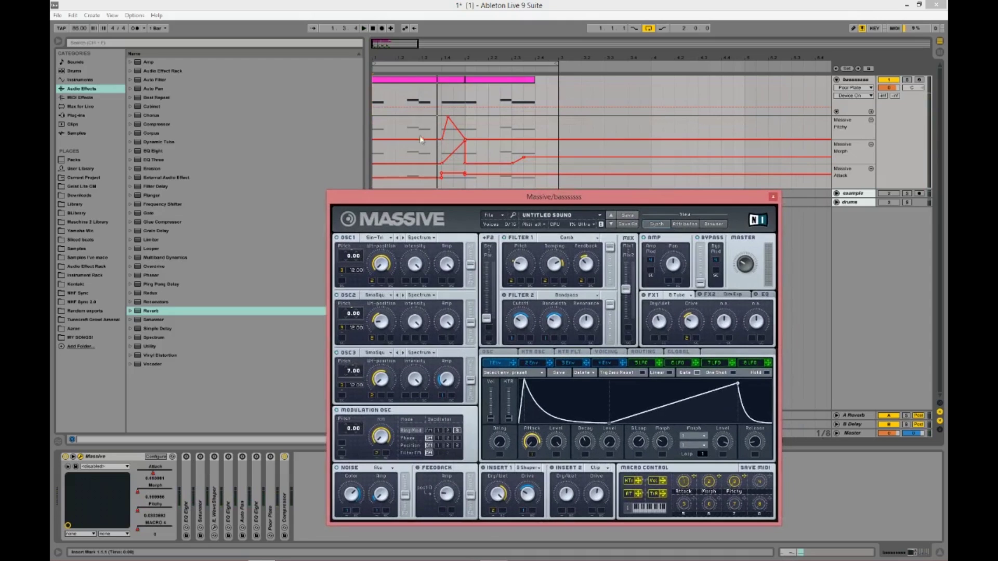
pyautogui.click(442, 102)
pyautogui.press('space')
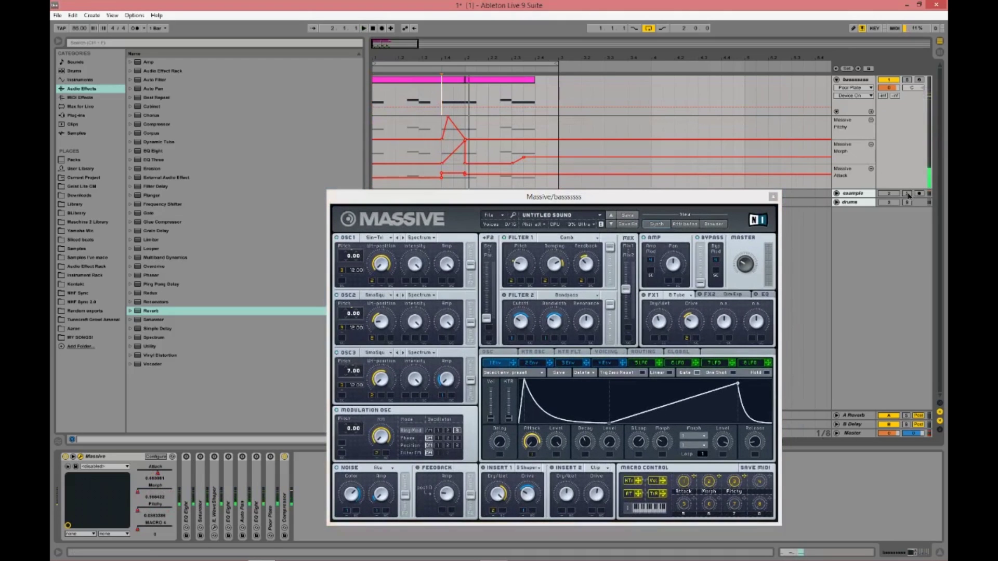
pyautogui.click(444, 91)
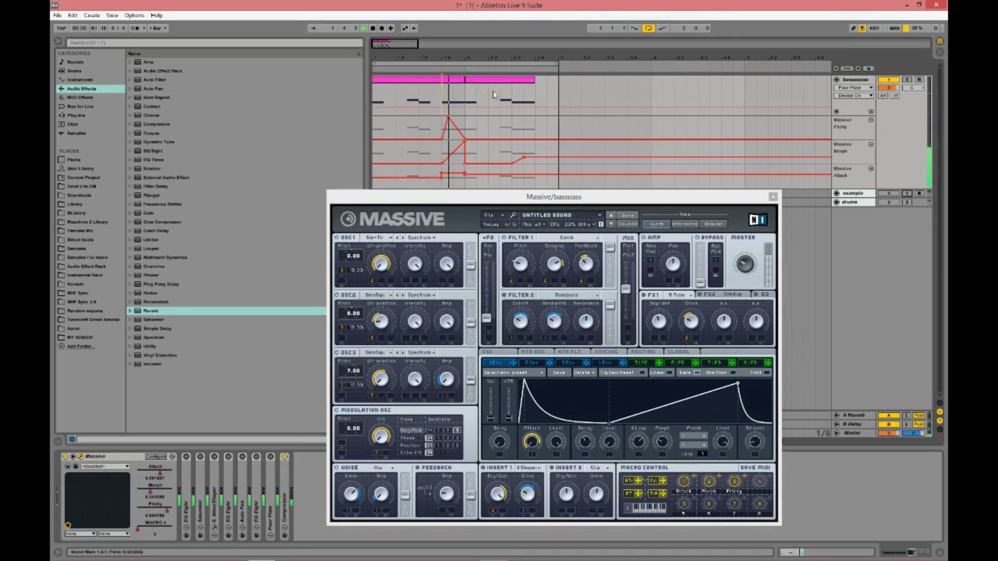
pyautogui.press('space')
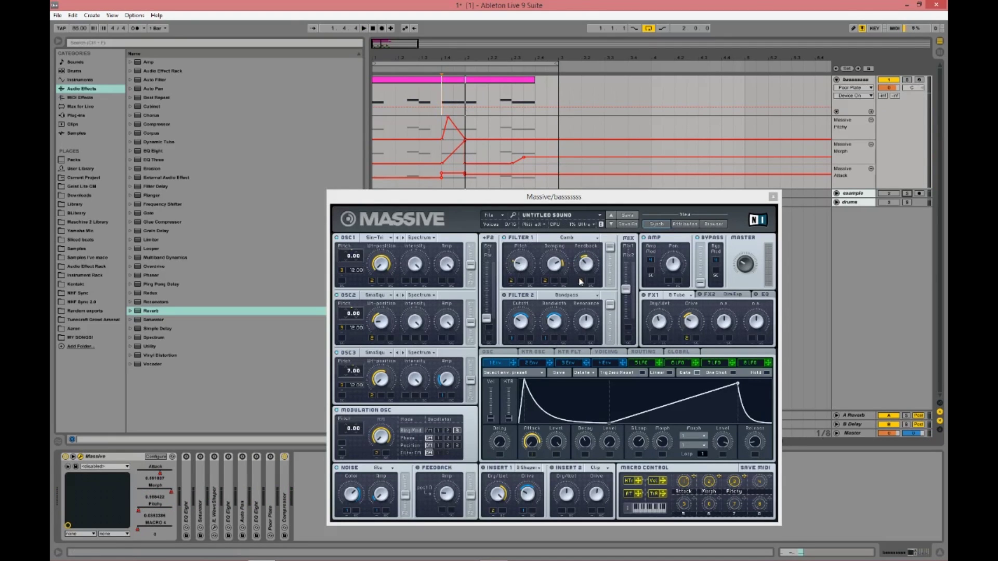
pyautogui.press('space')
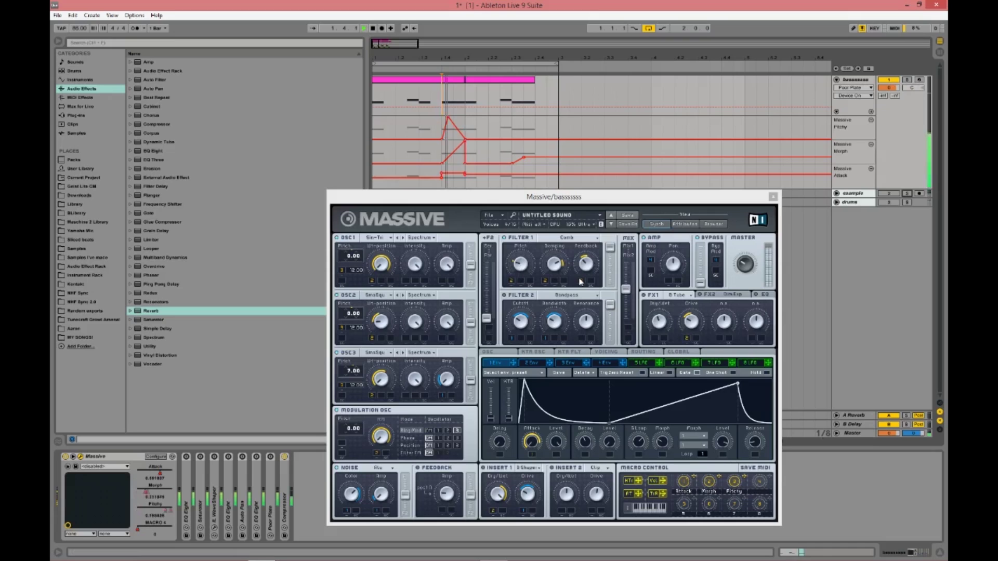
pyautogui.press('space')
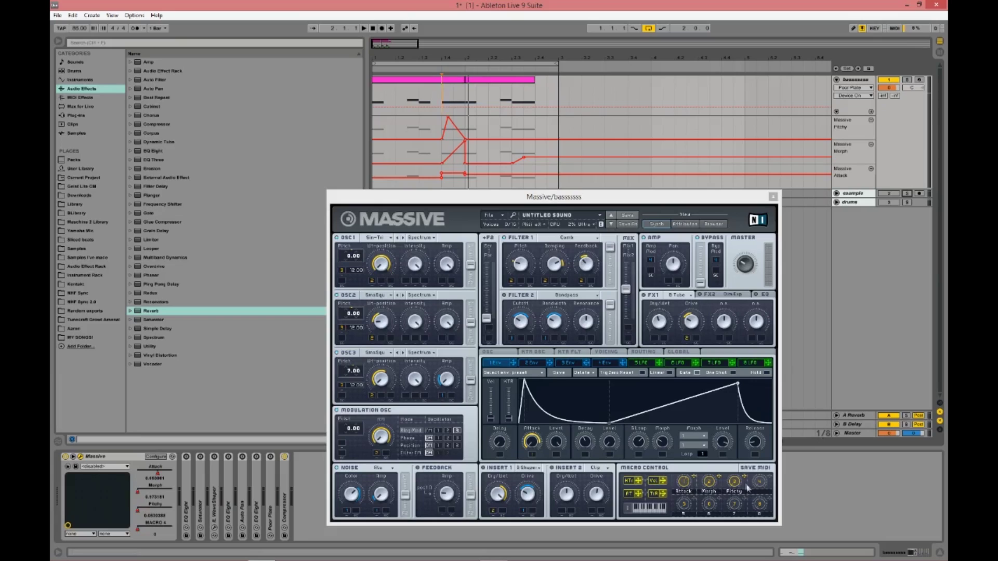
# - Replay the bass note with the whole Massive patch in view and display Massive's EQ page
pyautogui.moveTo(469, 195); pyautogui.dragTo(463, 109)
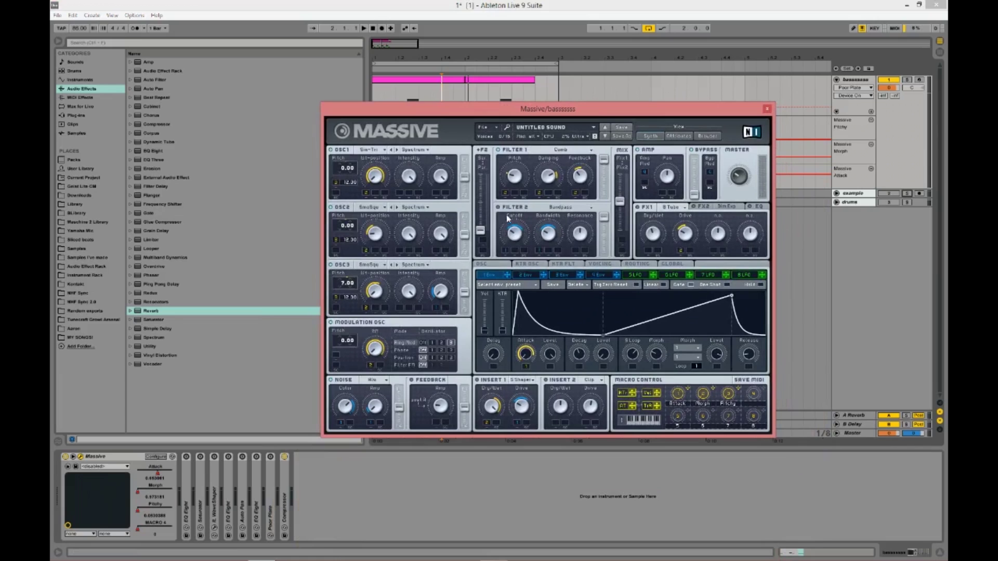
pyautogui.press('space')
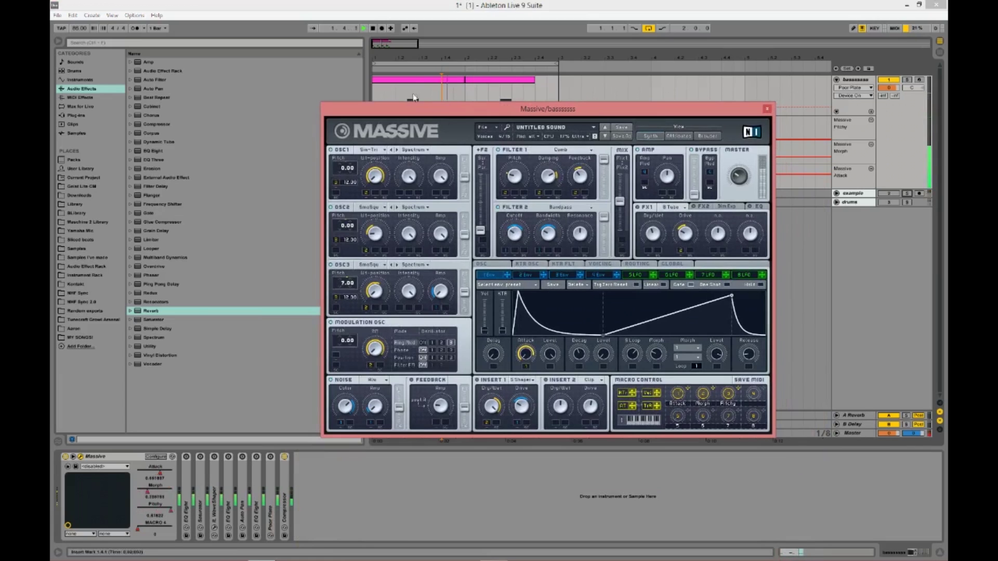
pyautogui.press('space')
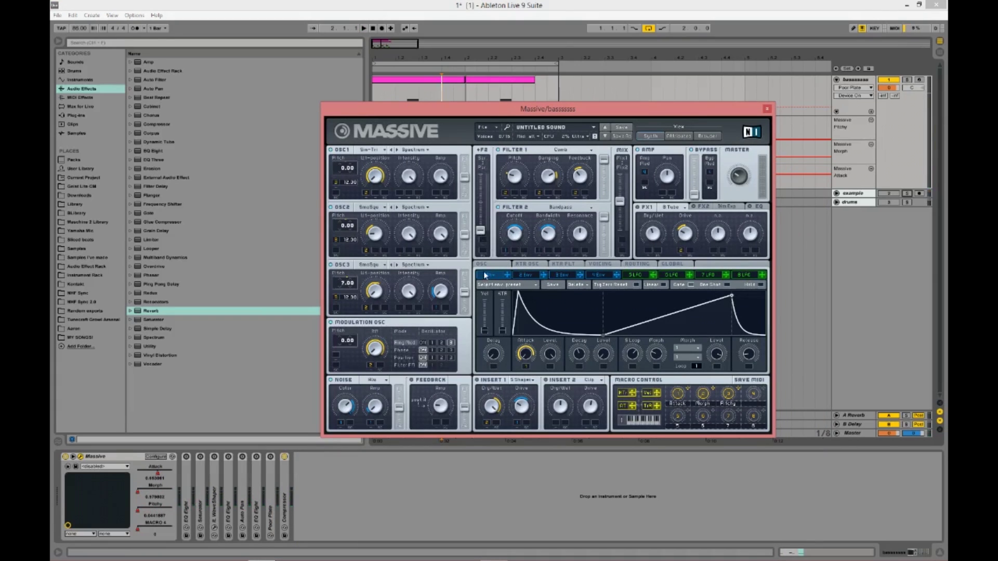
pyautogui.press('space')
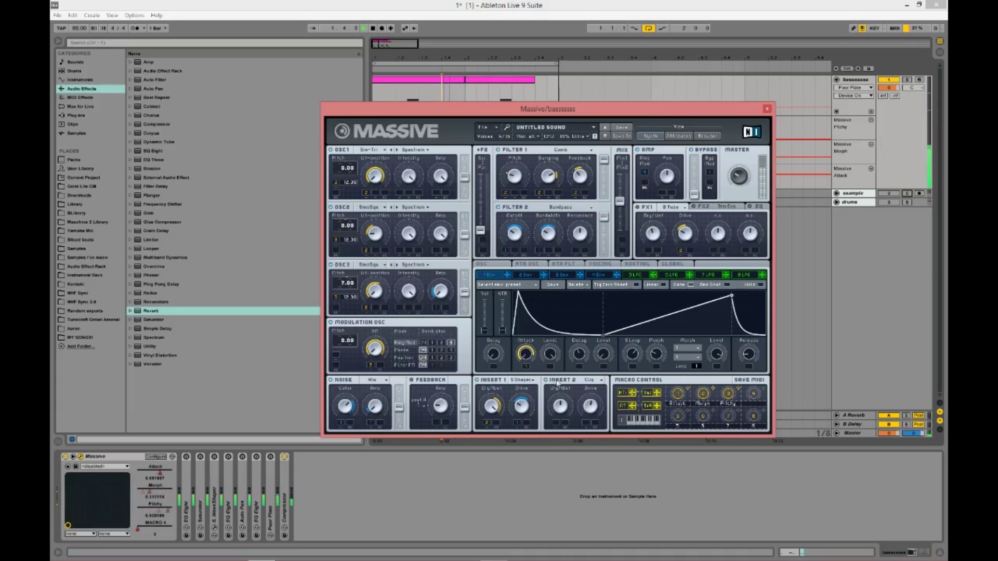
pyautogui.press('space')
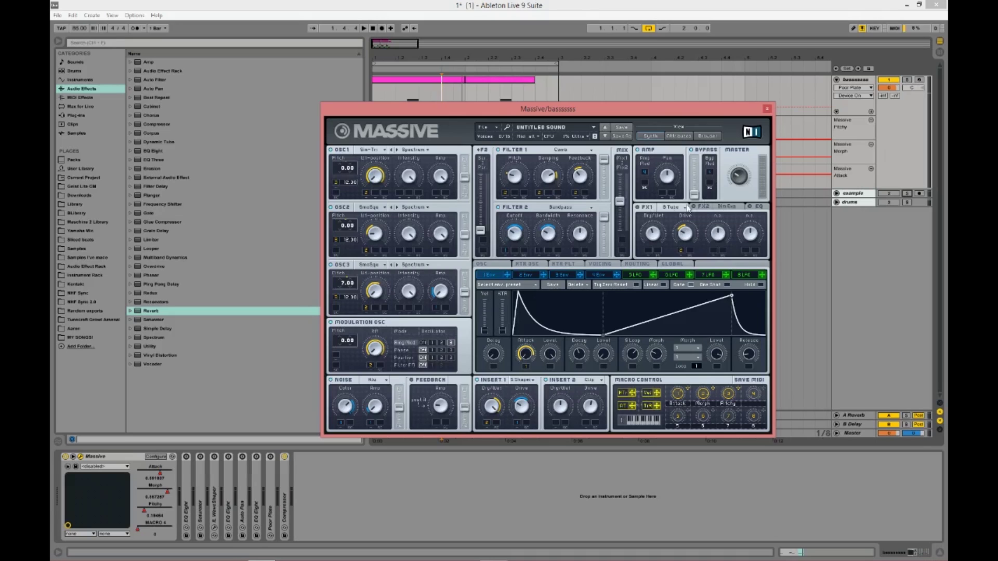
pyautogui.click(750, 208)
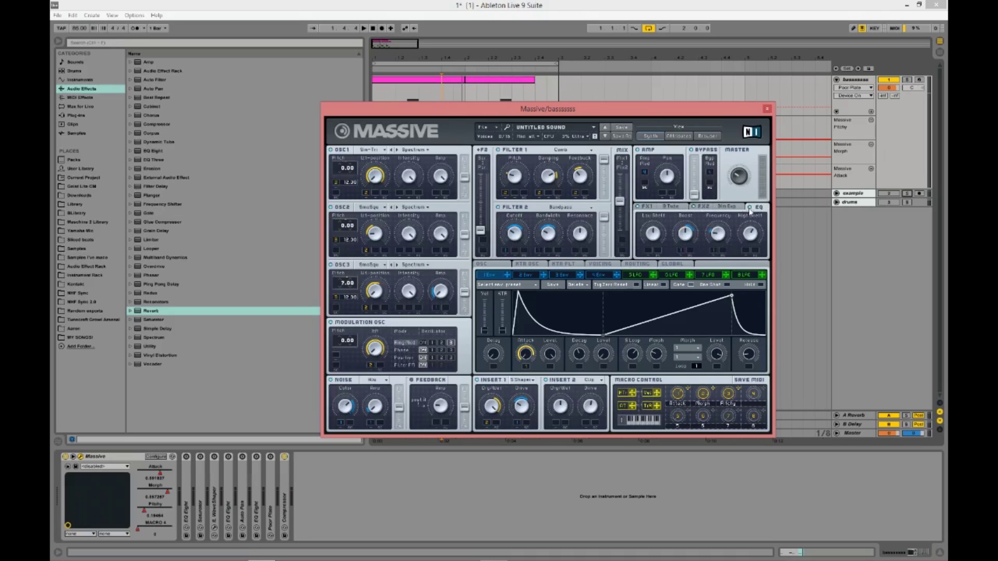
# - Re-enable the bypassed effects between Massive and the Compressor and play the processed bass
pyautogui.click(186, 457)
pyautogui.click(200, 457)
pyautogui.click(214, 457)
pyautogui.click(228, 457)
pyautogui.click(242, 457)
pyautogui.click(257, 457)
pyautogui.click(270, 457)
pyautogui.press('space')
# - Stop playback and review Massive's FX1, FX2 and EQ pages
pyautogui.click(479, 385)
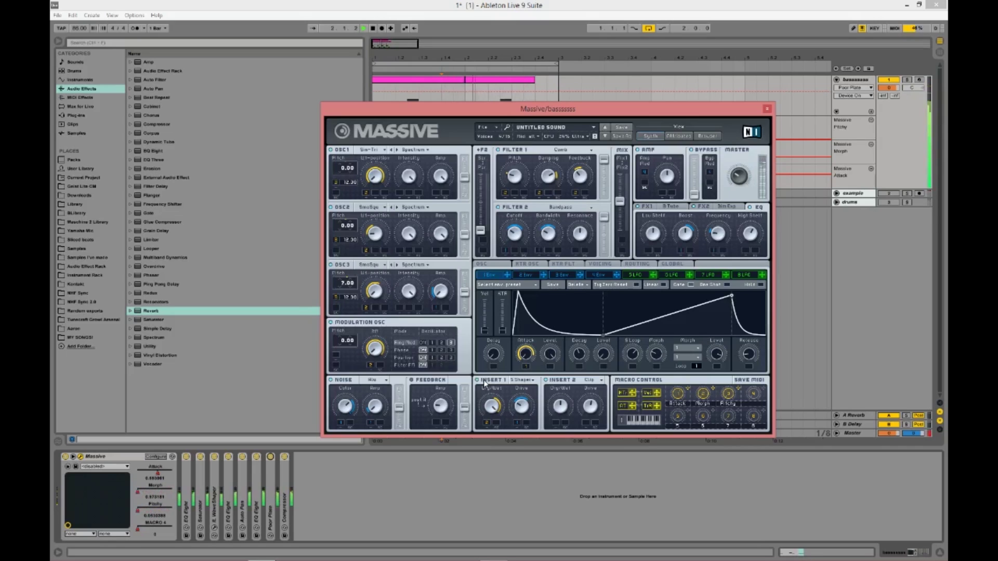
pyautogui.press('space')
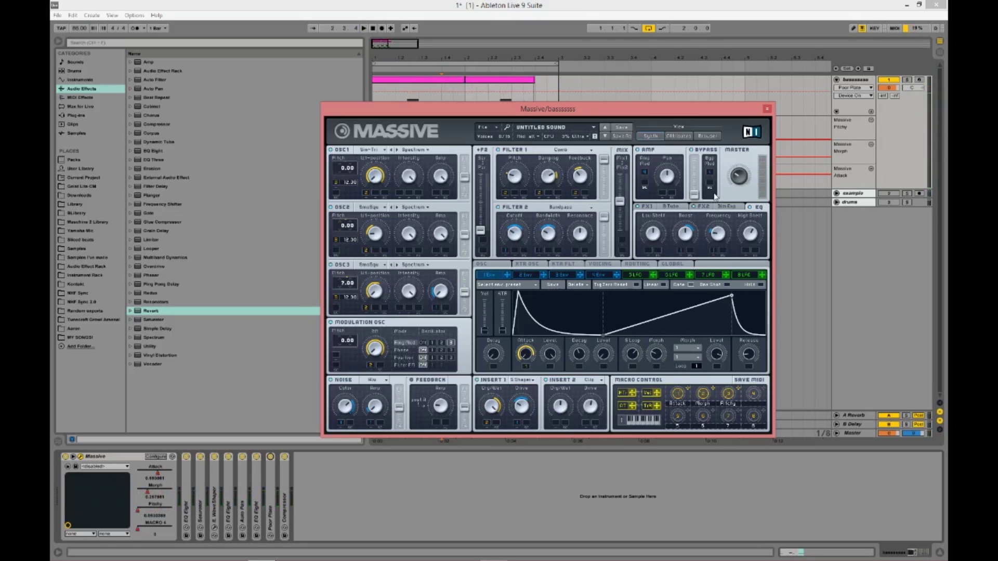
pyautogui.click(652, 207)
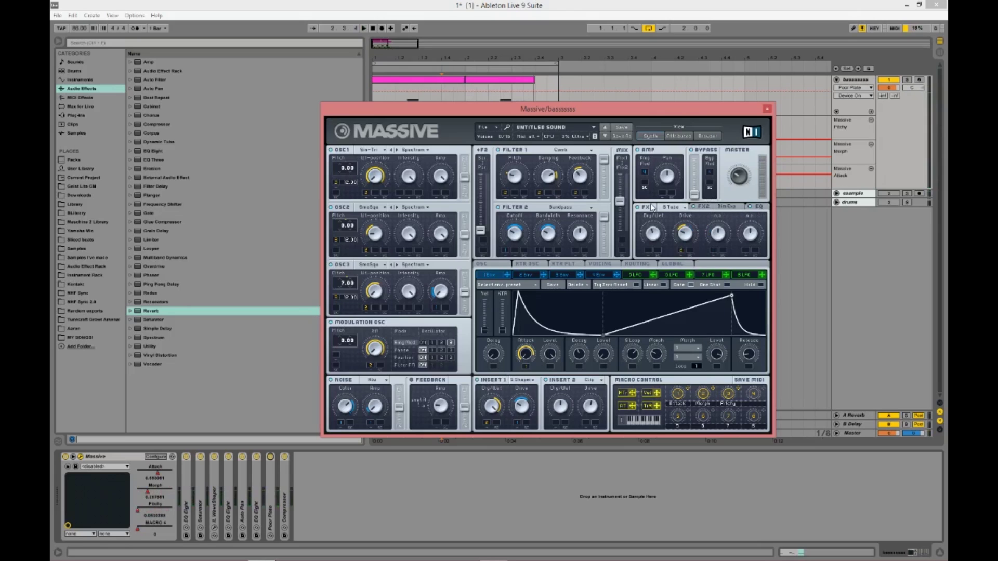
pyautogui.click(704, 208)
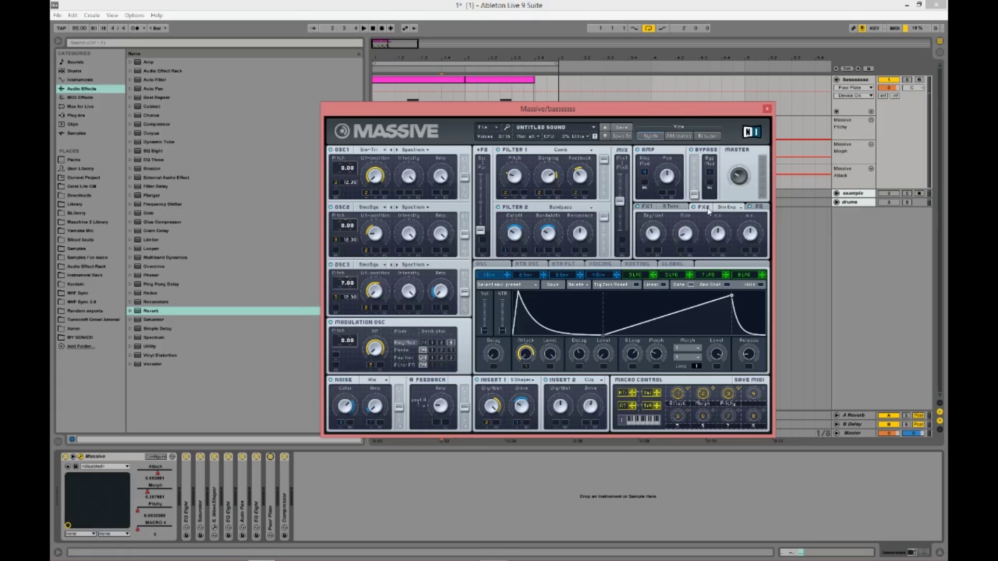
pyautogui.click(755, 207)
# - Play the bass line with all effects active while keeping the Massive patch in view
pyautogui.moveTo(546, 109); pyautogui.dragTo(555, 173)
pyautogui.press('space')
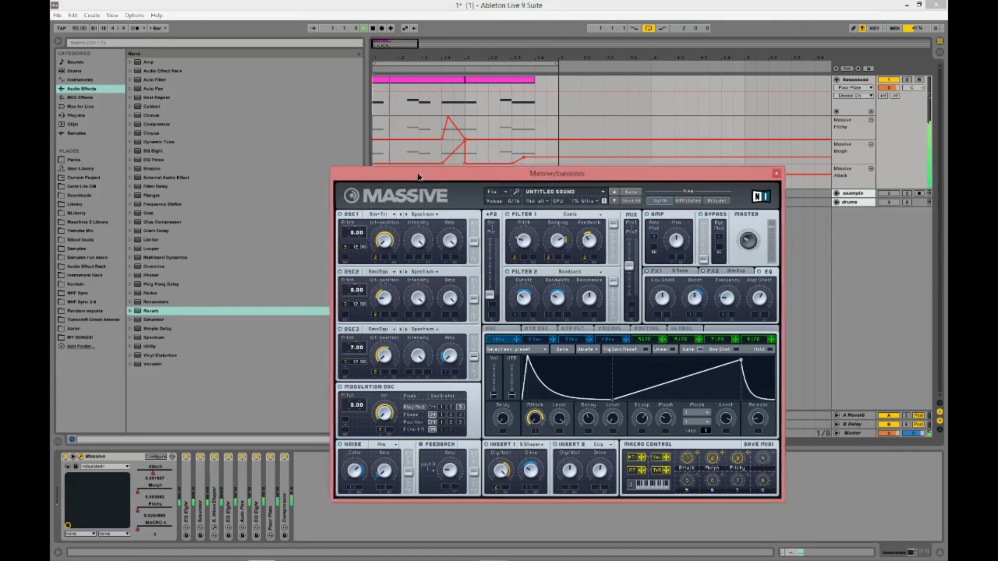
pyautogui.moveTo(418, 177); pyautogui.dragTo(411, 140)
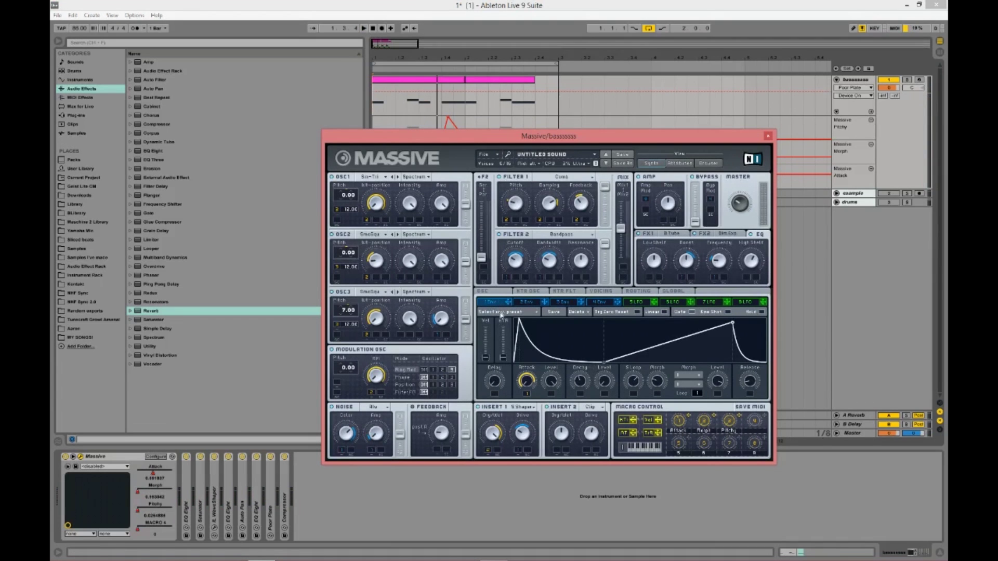
pyautogui.press('space')
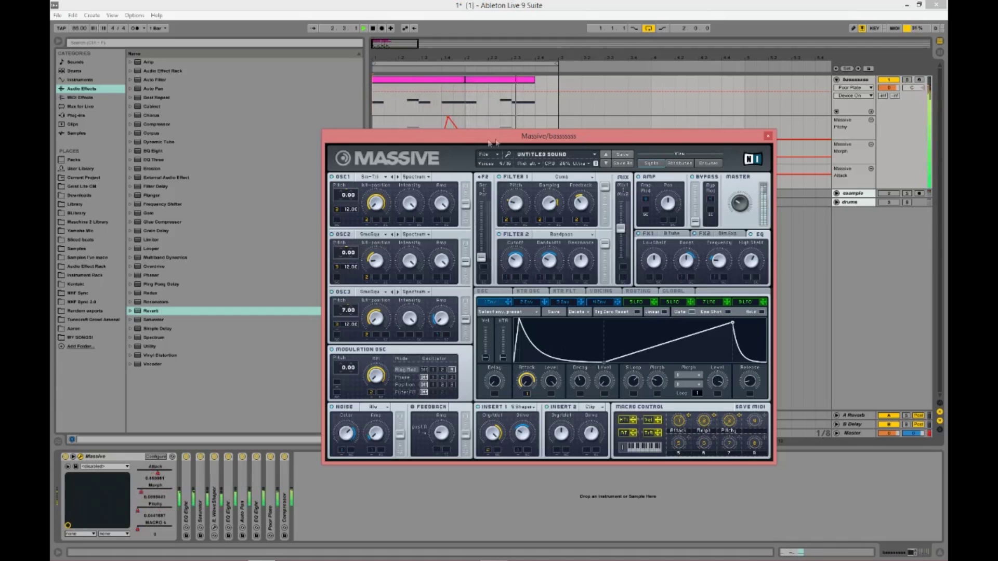
# - Insert a one-bar MIDI clip at bar 3 of the bass track and draw one sustained low note across it
pyautogui.moveTo(512, 112); pyautogui.dragTo(530, 83)
pyautogui.moveTo(408, 46); pyautogui.dragTo(480, 103)
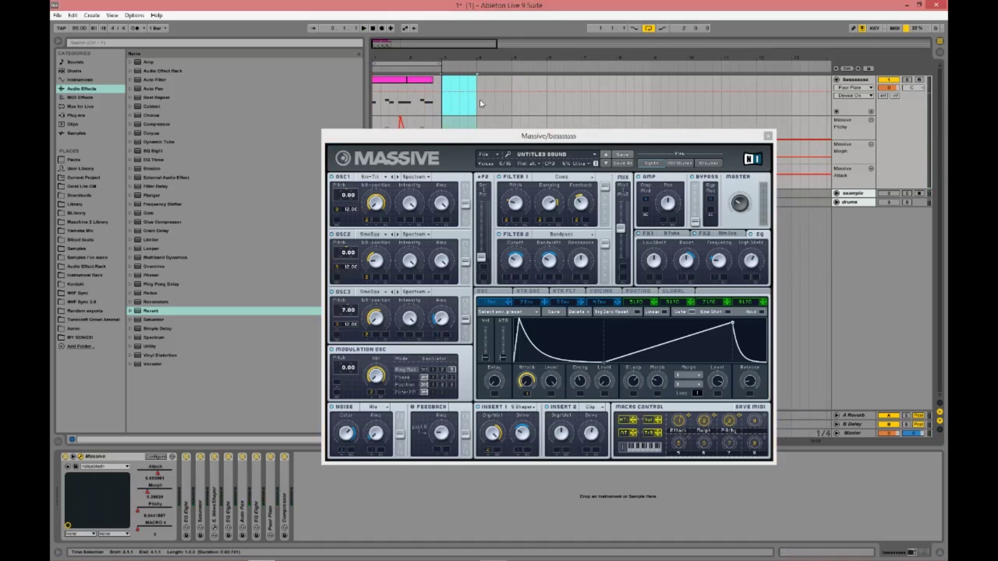
pyautogui.hotkey('ctrl', 'shift', 'm')
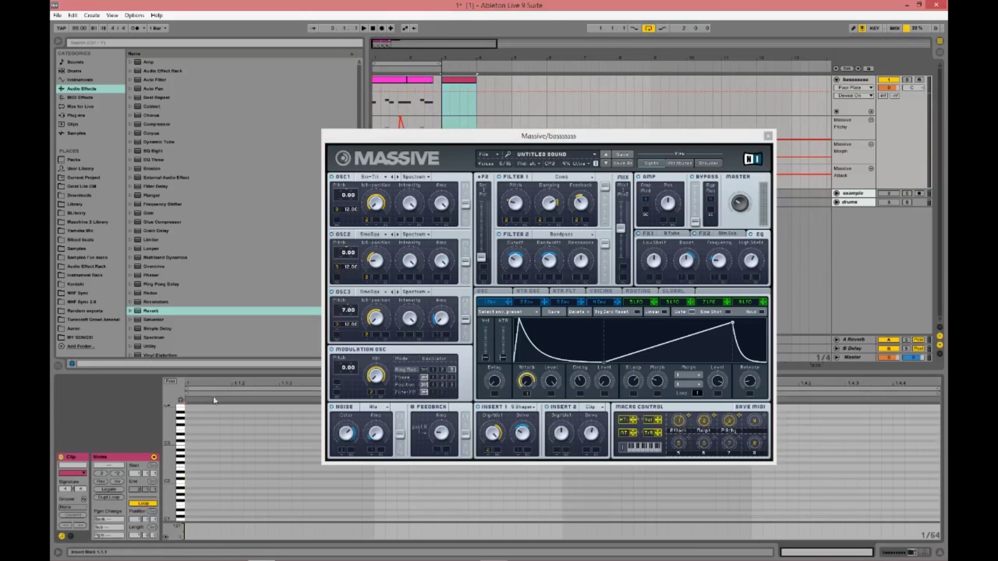
pyautogui.click(180, 401)
pyautogui.moveTo(169, 453); pyautogui.dragTo(169, 462)
pyautogui.click(181, 485)
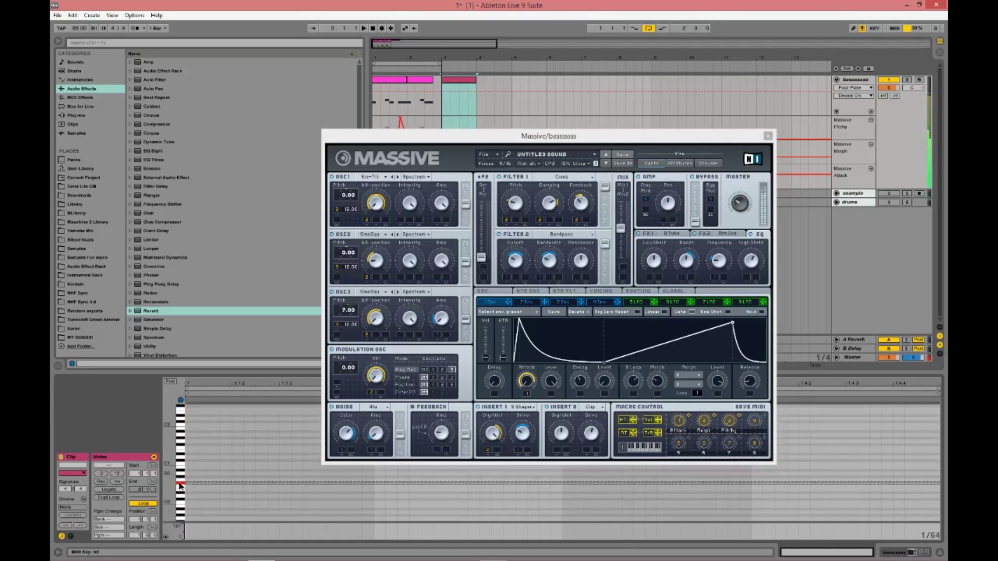
pyautogui.click(190, 479)
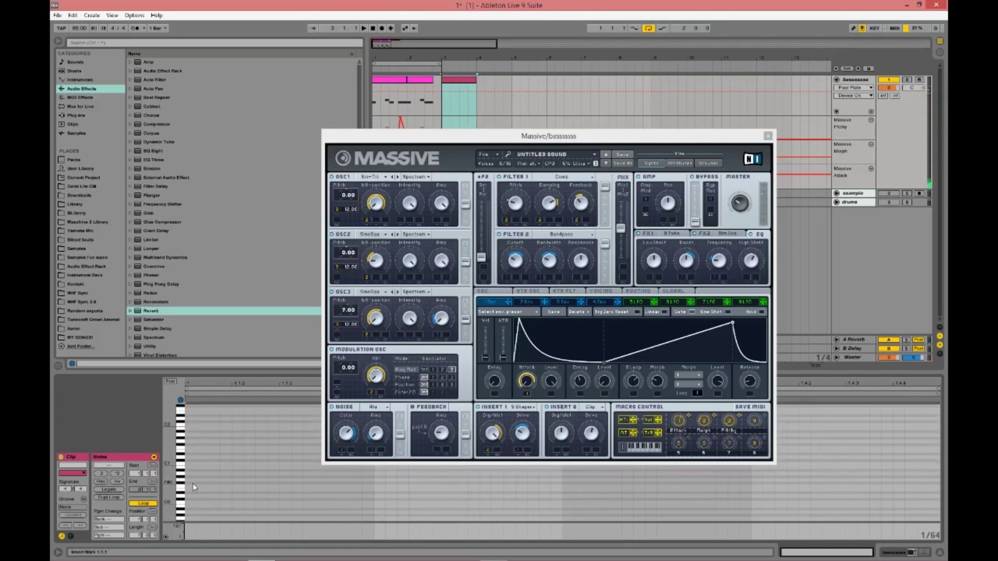
pyautogui.moveTo(192, 484); pyautogui.dragTo(905, 480)
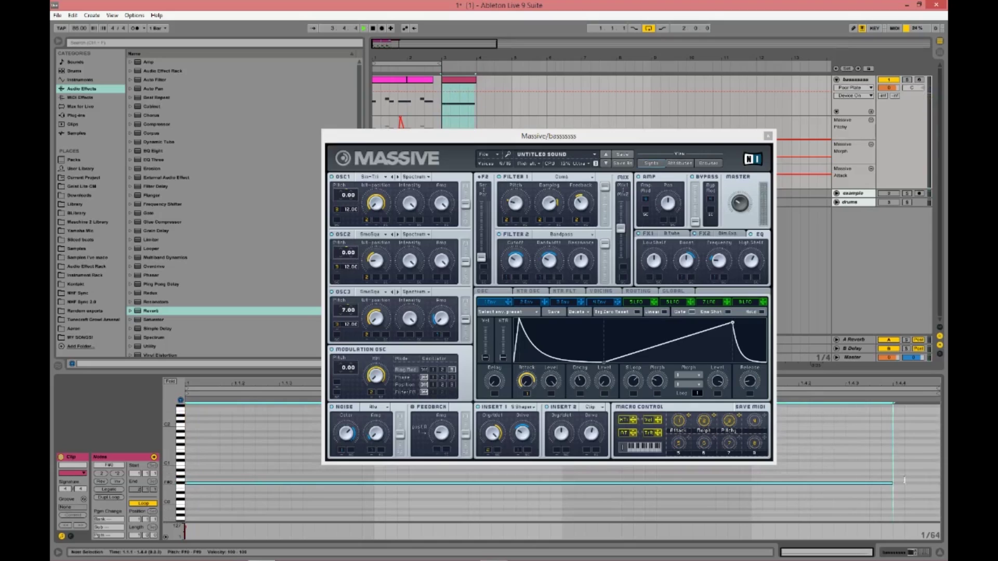
# - Try a different second loop morph curve and a higher loop count on Massive's envelope while playing the bar 3 note
pyautogui.click(448, 102)
pyautogui.click(451, 123)
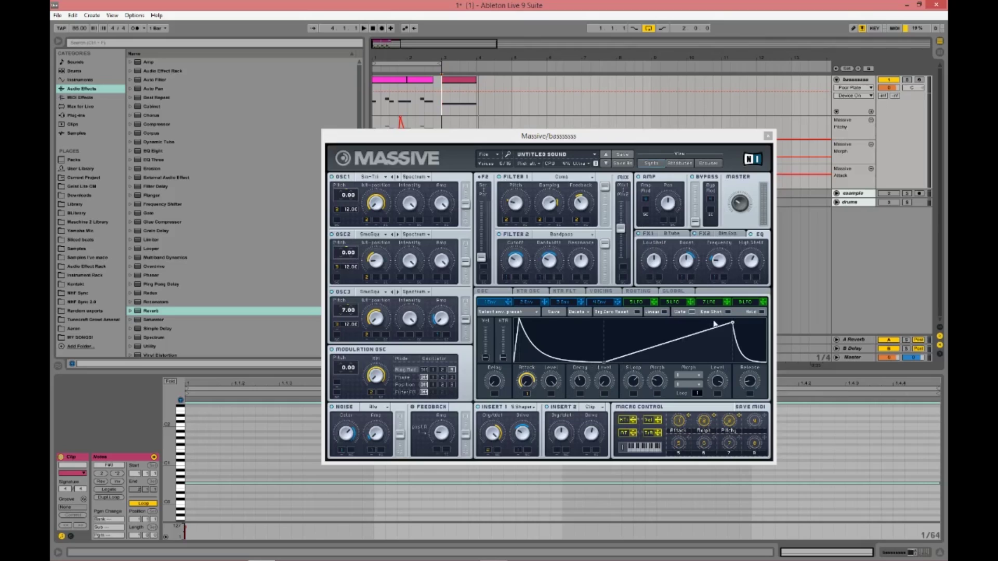
pyautogui.moveTo(699, 391); pyautogui.dragTo(700, 395)
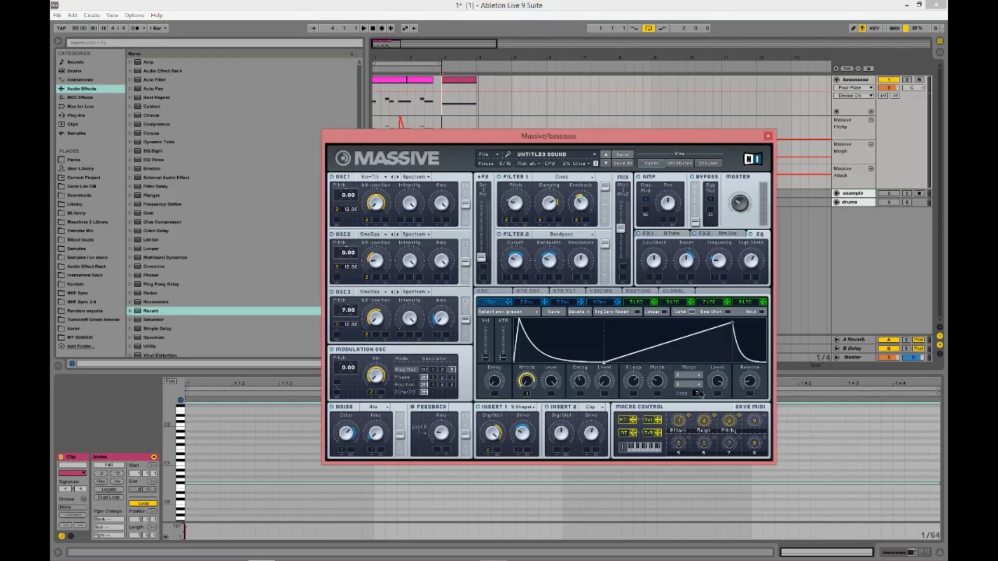
pyautogui.click(699, 387)
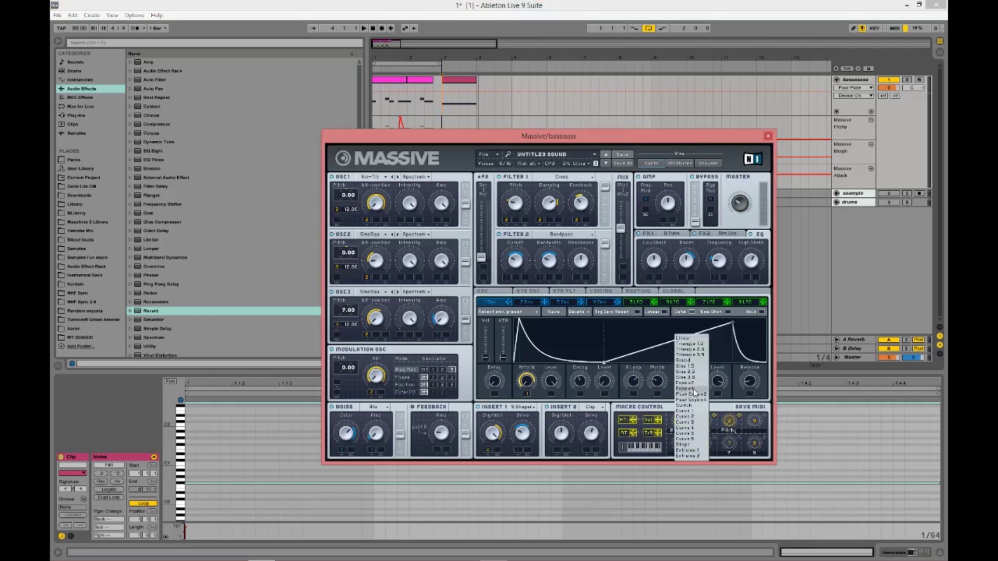
pyautogui.click(698, 390)
pyautogui.click(696, 389)
pyautogui.click(695, 390)
pyautogui.press('space')
pyautogui.moveTo(699, 396); pyautogui.dragTo(700, 442)
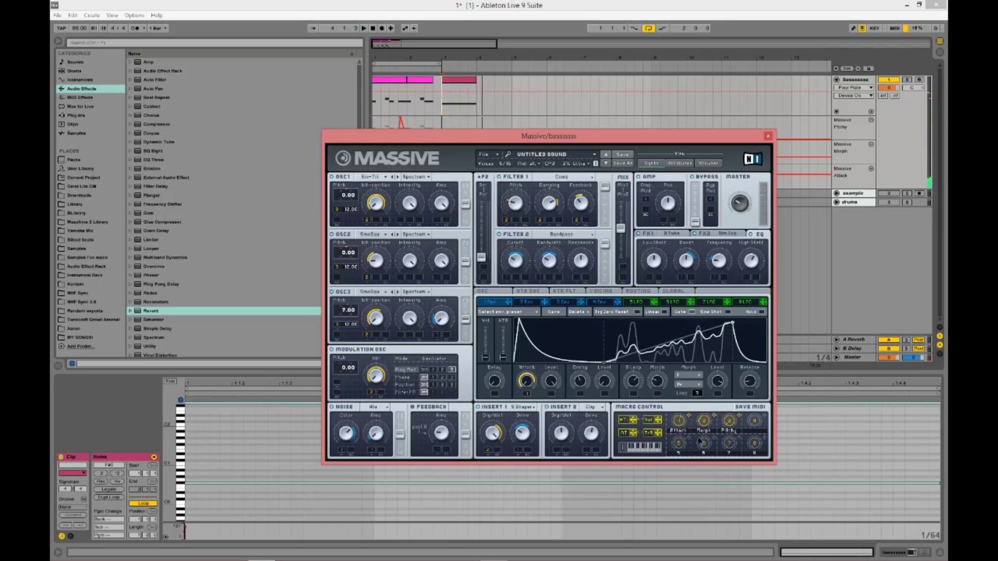
# - Restore the envelope's second loop morph curve to Linear and its loop count to 1
pyautogui.click(697, 386)
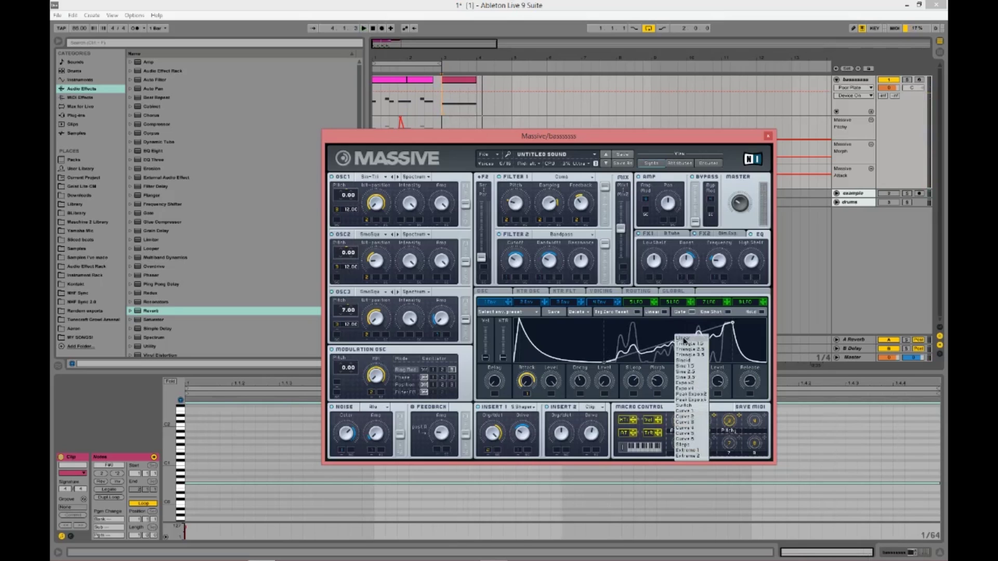
pyautogui.click(683, 340)
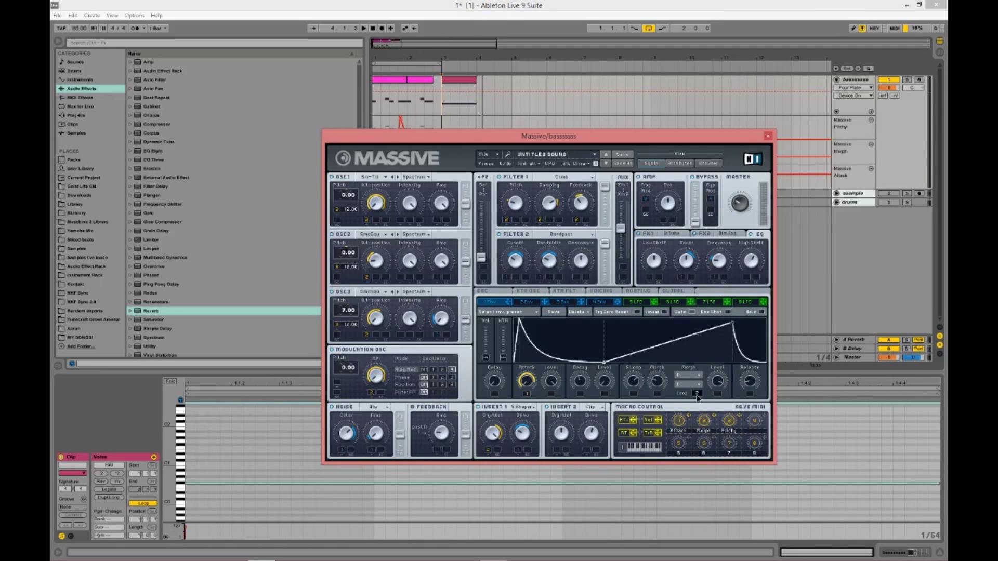
pyautogui.moveTo(697, 395); pyautogui.dragTo(698, 401)
# - Move the Massive window clear of the automation lanes and play the bass line from its start
pyautogui.moveTo(582, 139); pyautogui.dragTo(576, 160)
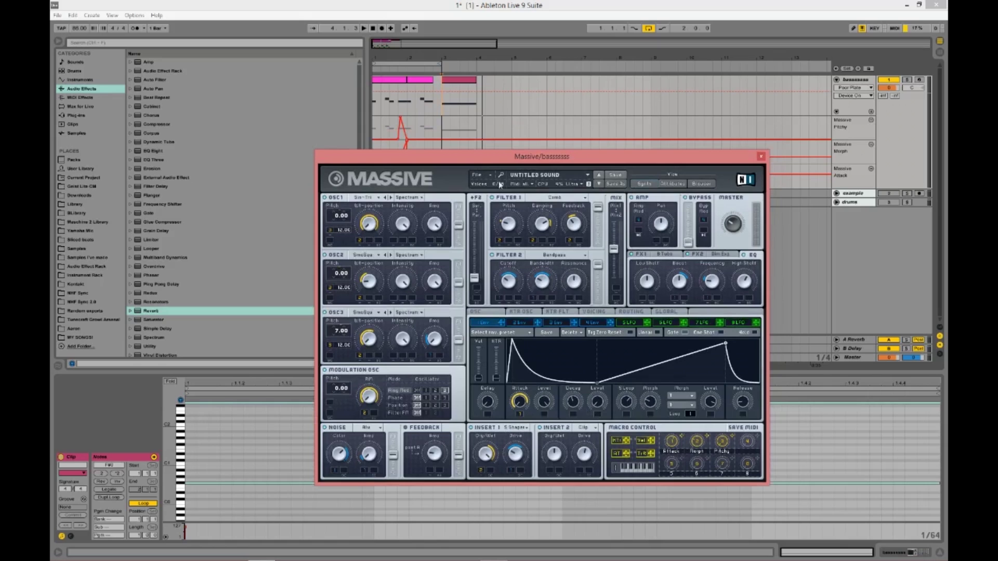
pyautogui.moveTo(472, 156); pyautogui.dragTo(460, 199)
pyautogui.click(379, 110)
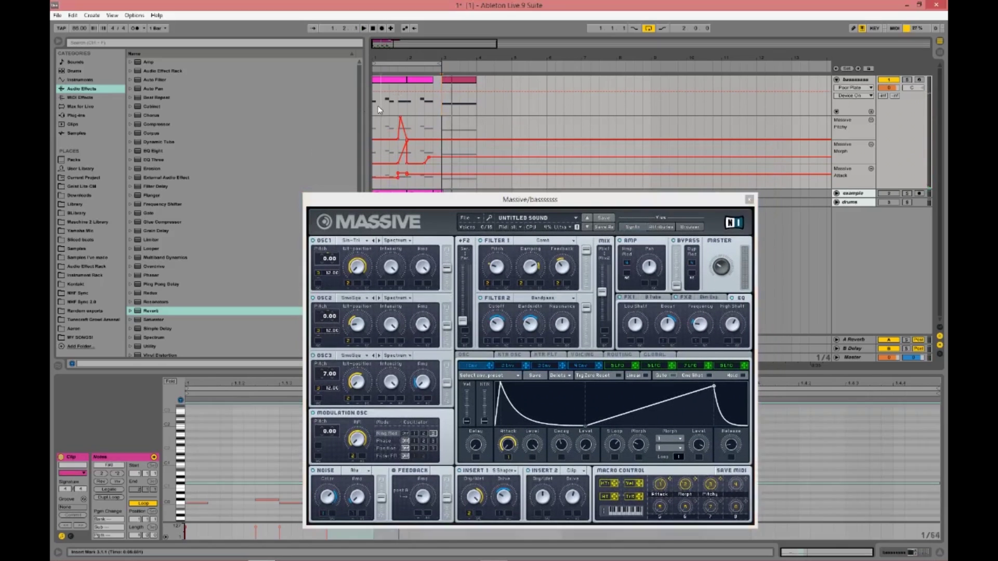
pyautogui.press('space')
pyautogui.scroll(2, 379, 84)
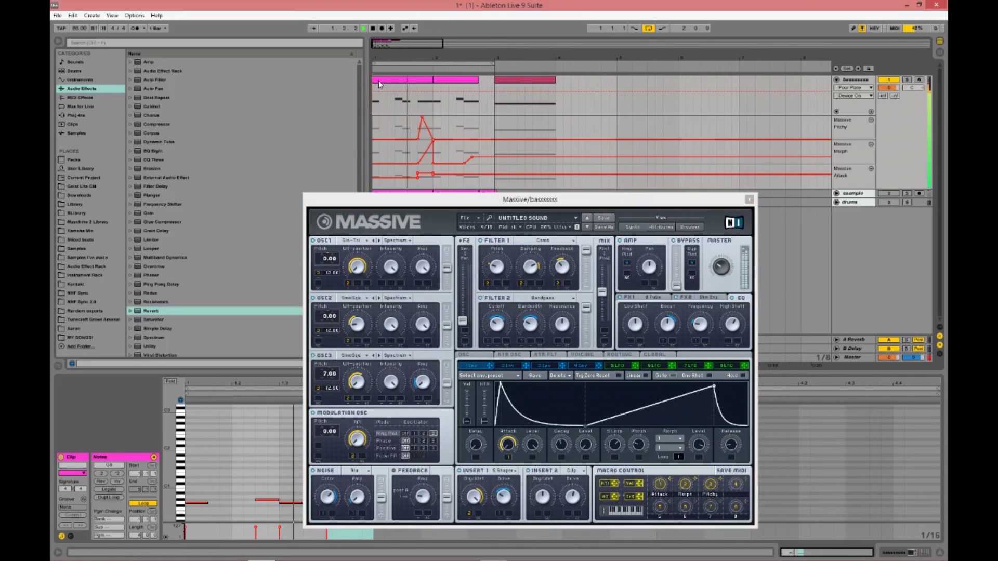
# - Try lowering the raised section of the Attack automation, play the bass, and undo the change
pyautogui.press('space')
pyautogui.moveTo(428, 179); pyautogui.dragTo(428, 192)
pyautogui.press('space')
pyautogui.press('space')
pyautogui.hotkey('ctrl', 'z')
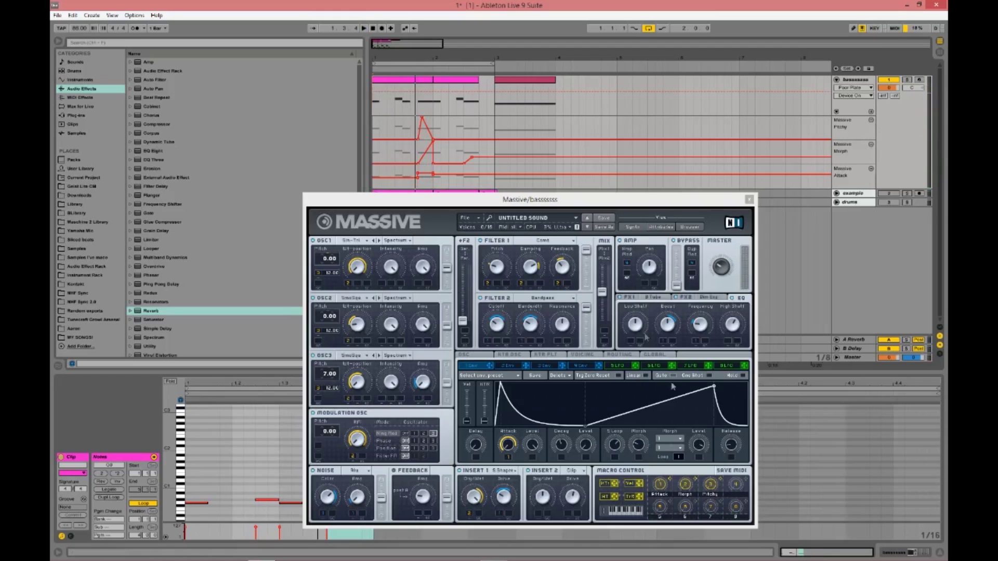
# - Show the Attack macro's automation in the bass track's main lane and play the passage
pyautogui.click(660, 485)
pyautogui.press('space')
pyautogui.press('space')
pyautogui.click(425, 43)
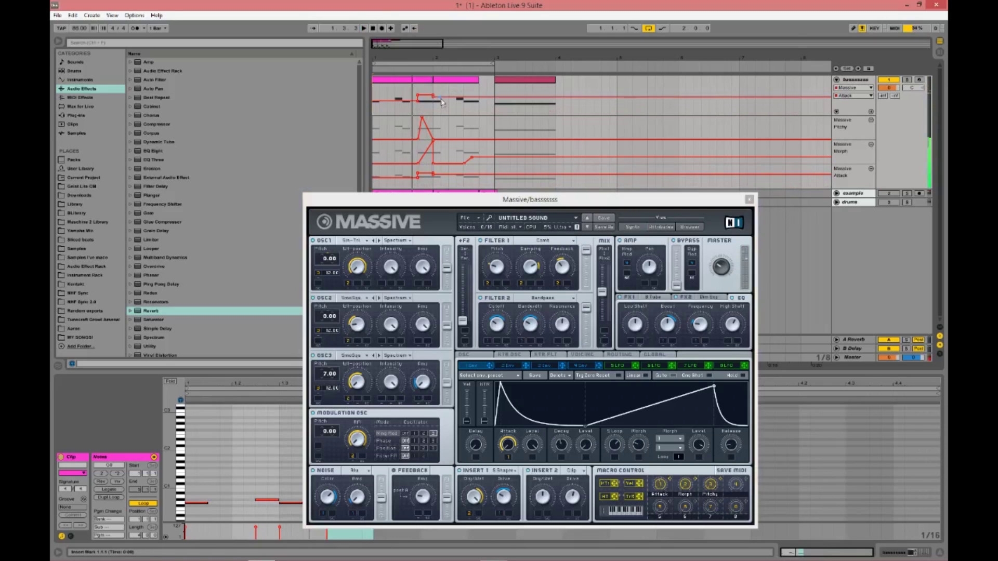
# - Delete the test clip at bar 3 of the bass track and return to the start of the bass line
pyautogui.click(552, 86)
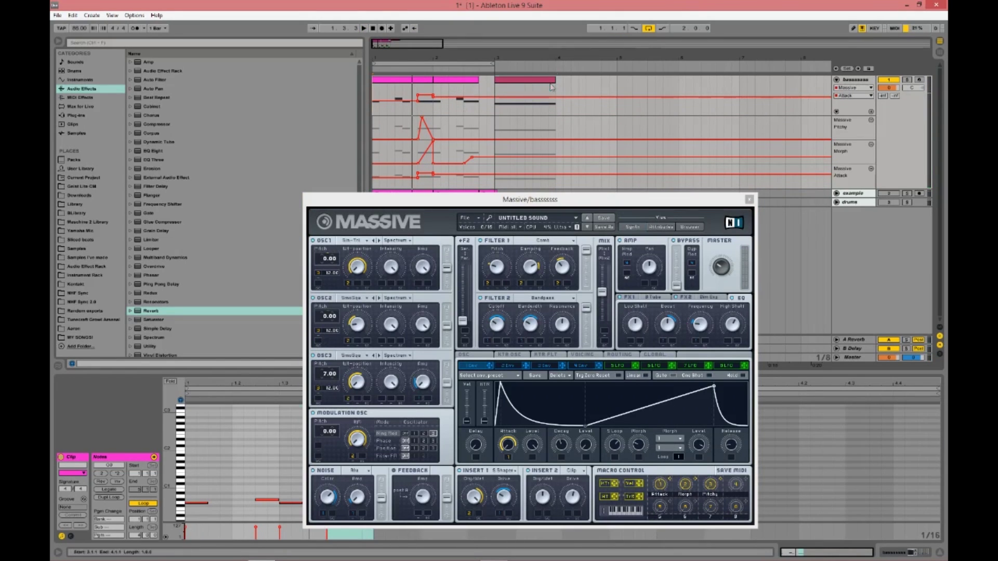
pyautogui.press('Delete')
pyautogui.click(378, 113)
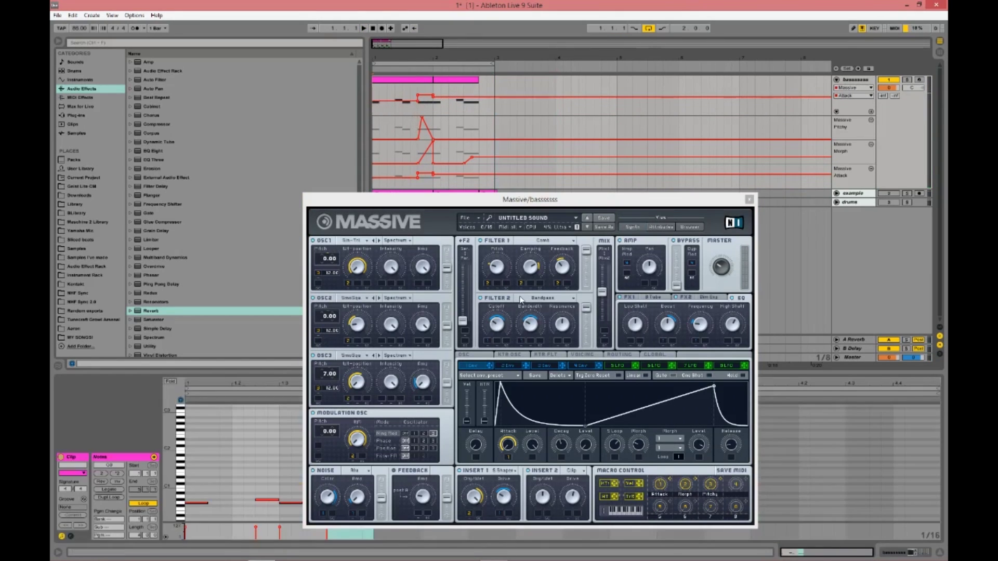
# - Examine Massive's Voicing and OSC pages and audition the bass while testing the unison Pitch Cutoff spread
pyautogui.click(579, 355)
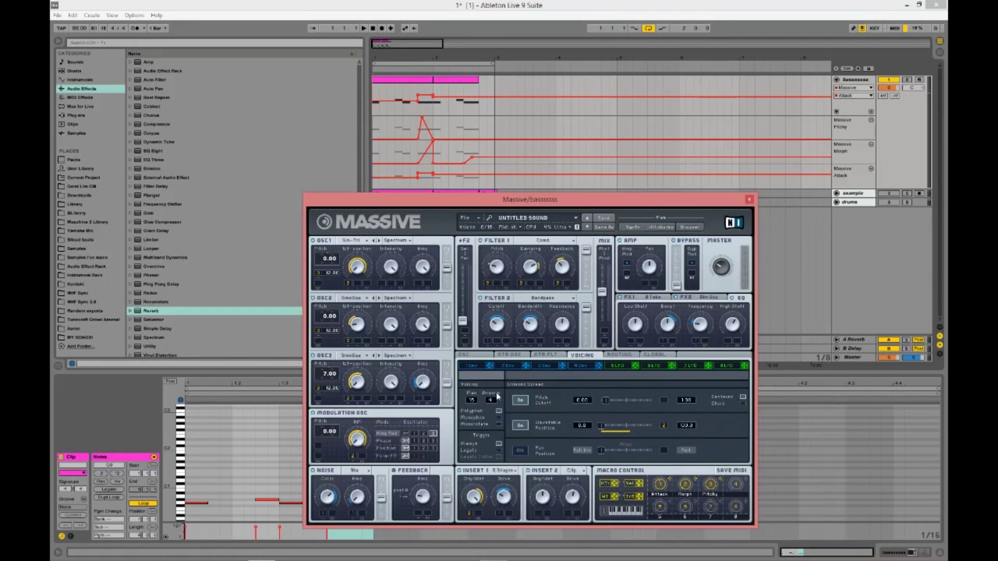
pyautogui.press('space')
pyautogui.press('space')
pyautogui.press('space')
pyautogui.click(521, 400)
pyautogui.press('space')
pyautogui.click(471, 355)
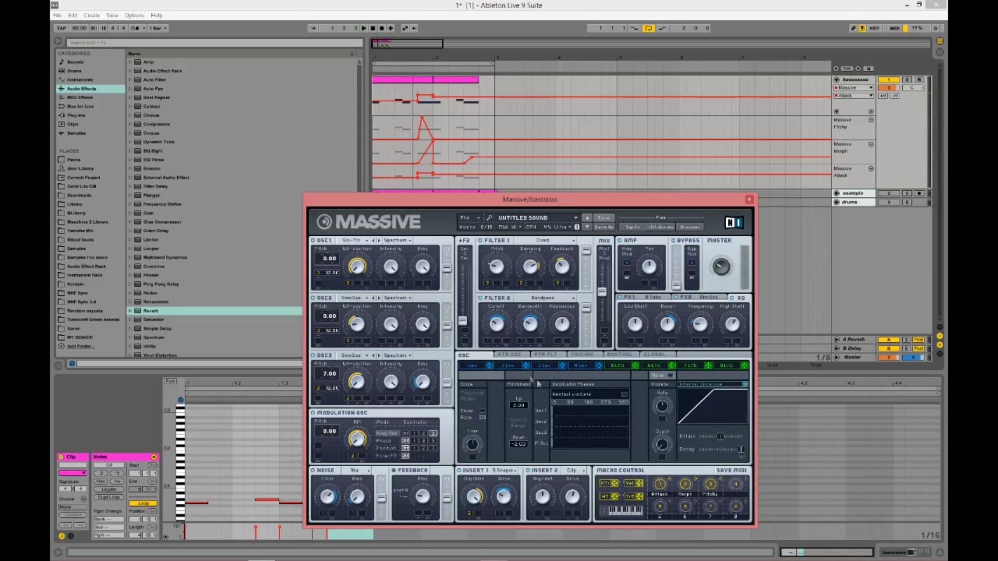
pyautogui.click(582, 355)
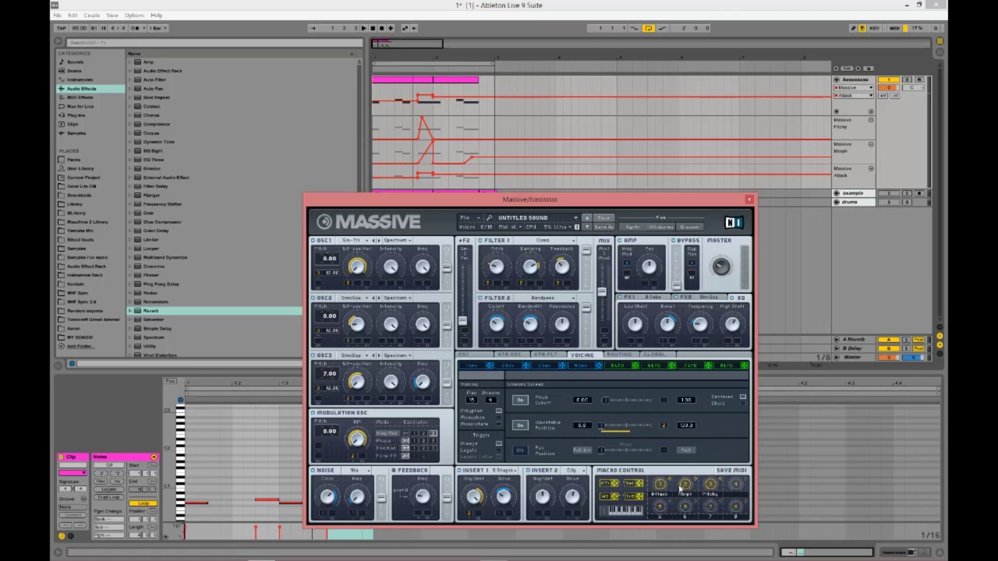
# - Move the Massive window below the tracks and play the automated bass note from position 1.4.1
pyautogui.moveTo(610, 207); pyautogui.dragTo(582, 231)
pyautogui.click(416, 153)
pyautogui.press('space')
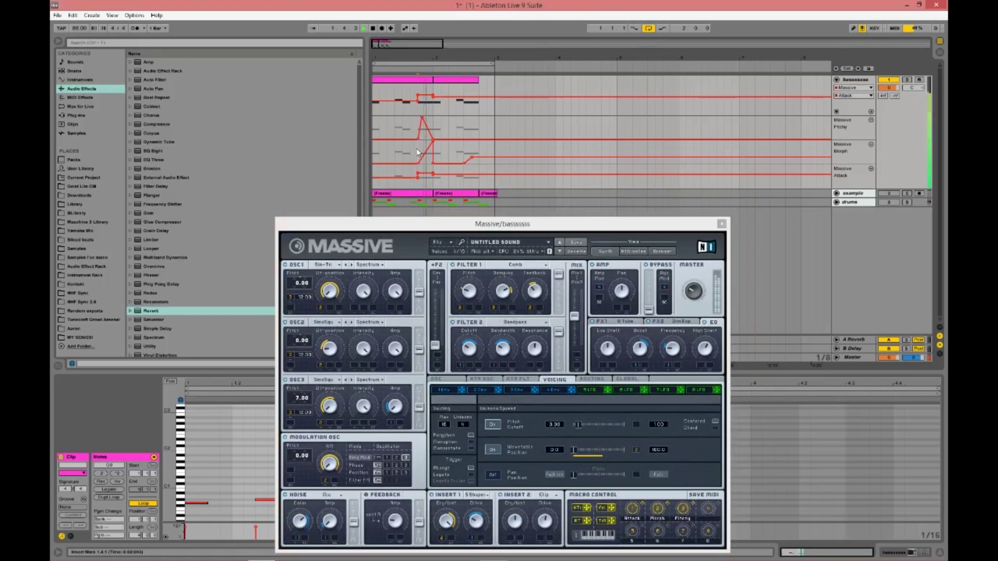
pyautogui.press('space')
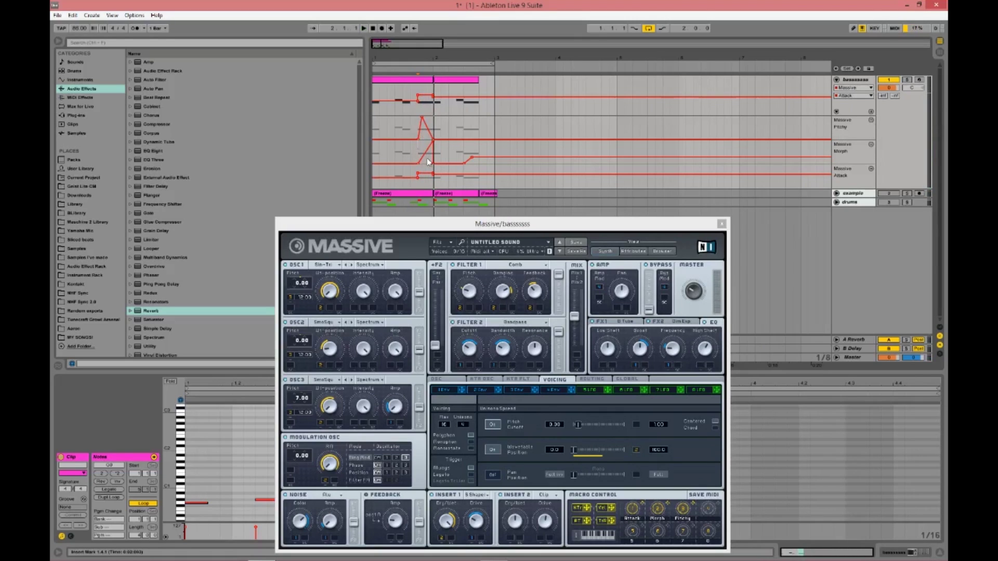
# - Review Massive's OSC, KTR OSC, Voicing, Global and Routing pages, and close its window
pyautogui.click(444, 383)
pyautogui.click(482, 379)
pyautogui.click(555, 380)
pyautogui.click(592, 380)
pyautogui.click(624, 380)
pyautogui.click(594, 380)
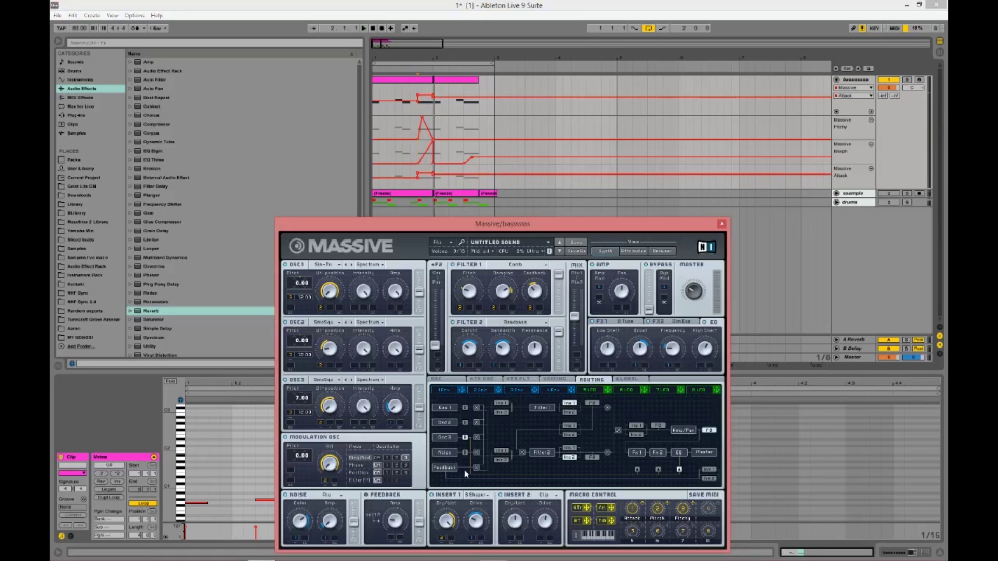
pyautogui.click(722, 224)
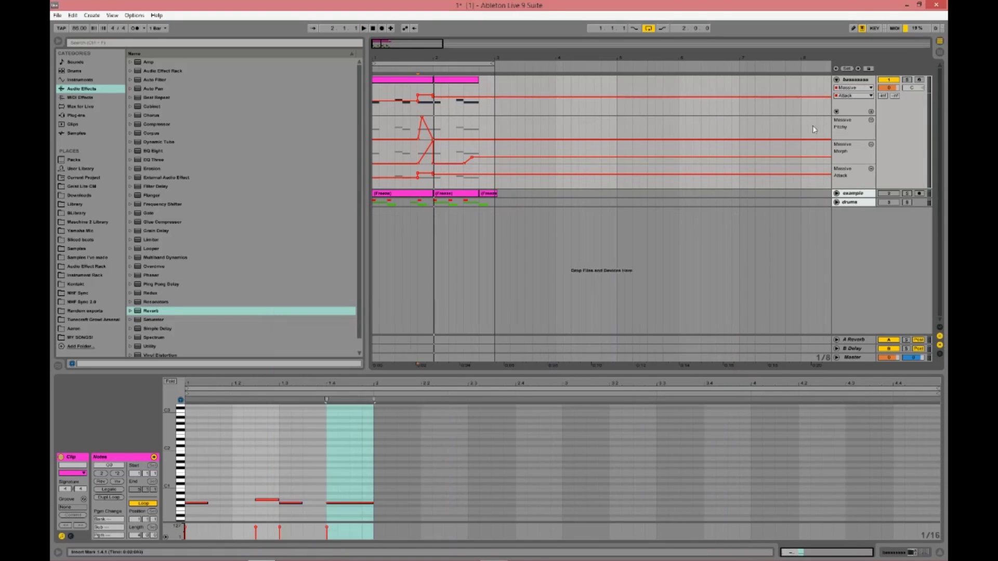
# - Display the bass track's device chain and expand the first EQ Eight while playing the bass
pyautogui.click(853, 81)
pyautogui.press('space')
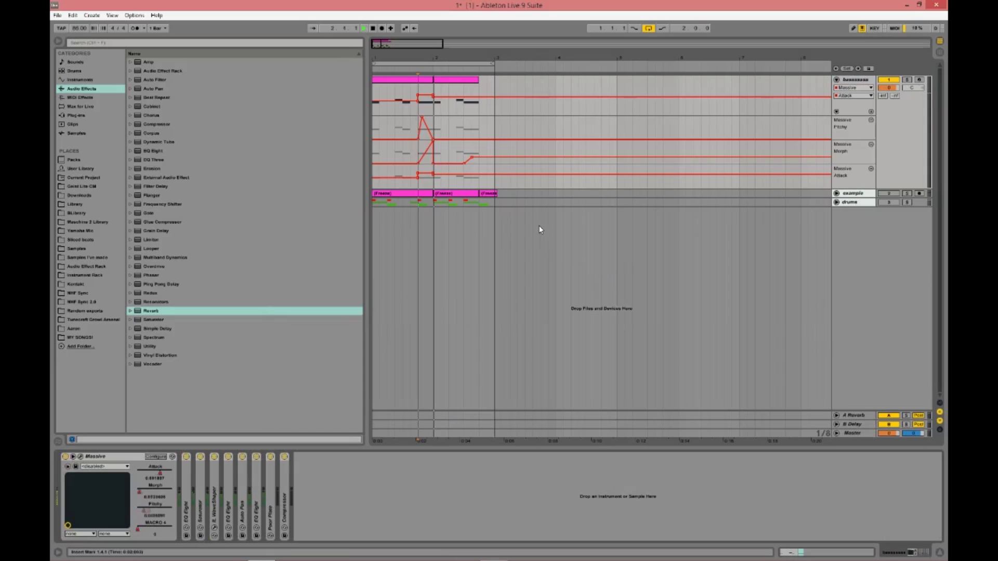
pyautogui.doubleClick(186, 500)
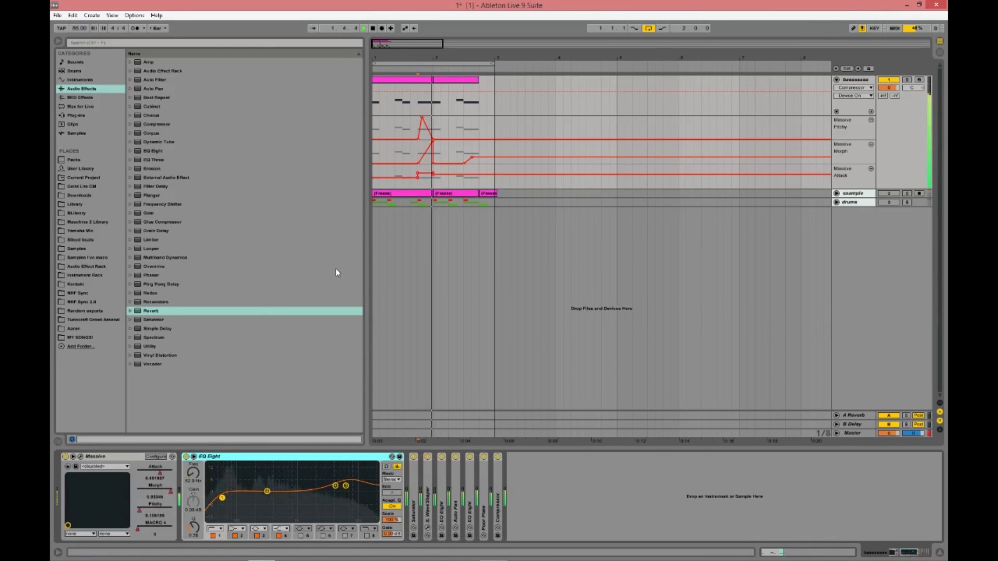
pyautogui.press('space')
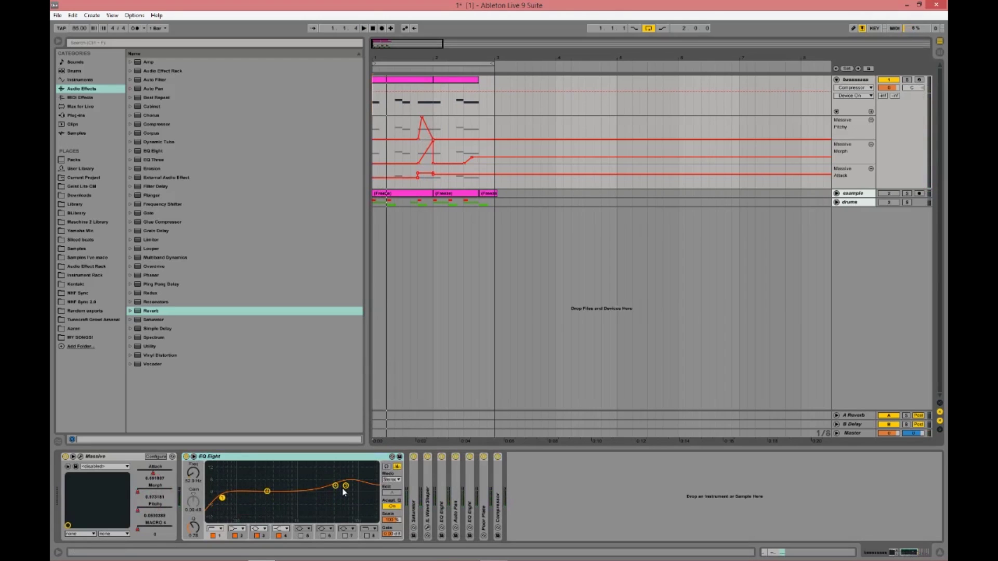
# - Replay the bass with the EQ Eight curve in view, and briefly reopen Massive to check the patch
pyautogui.press('space')
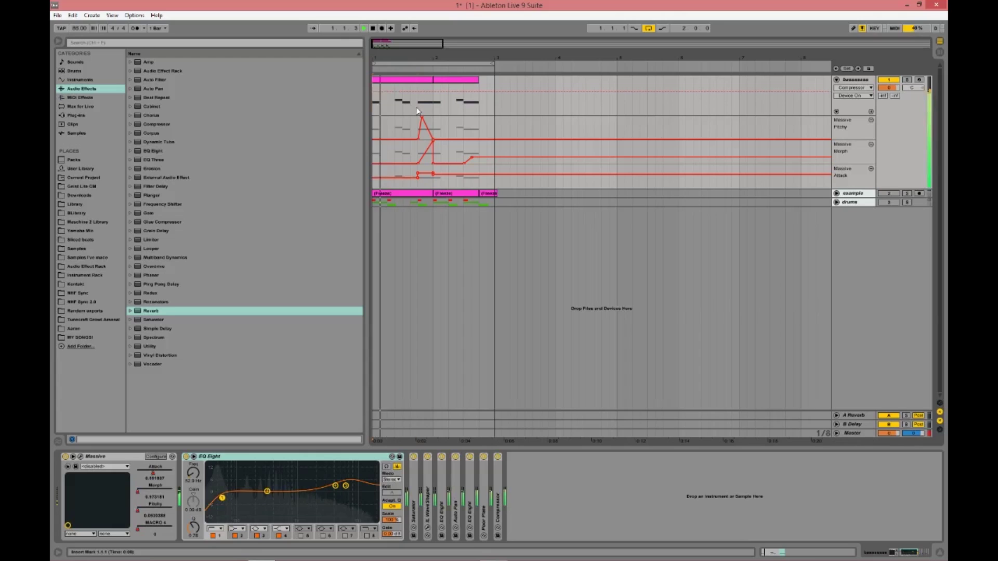
pyautogui.press('space')
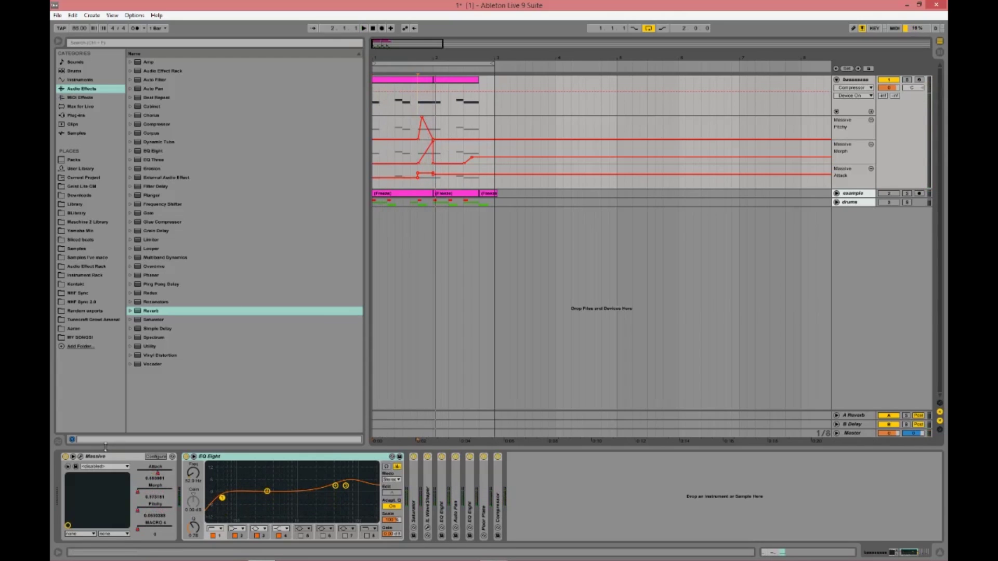
pyautogui.hotkey('ctrl', 'alt', 'p')
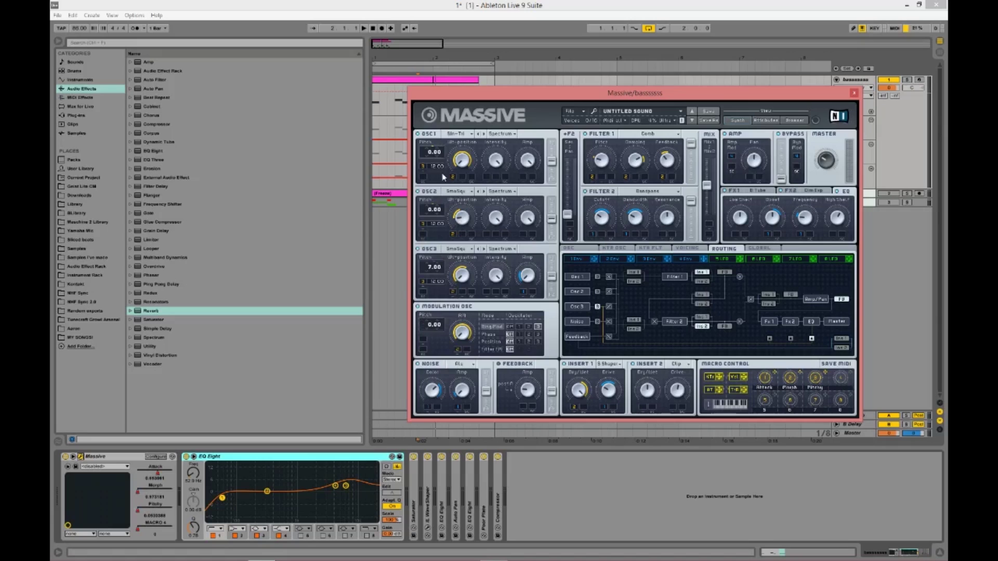
pyautogui.click(854, 92)
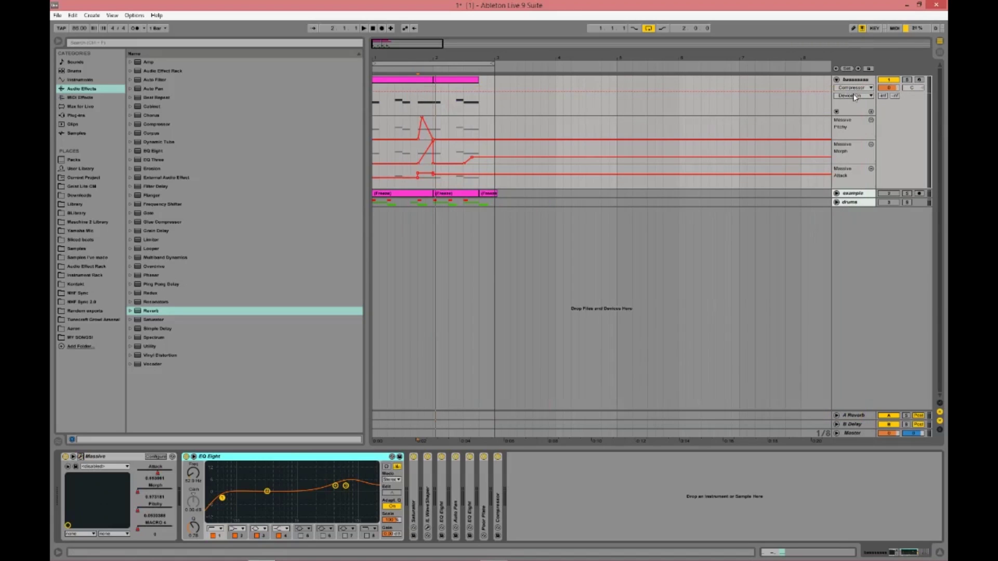
# - Audition the bass line again with the first EQ Eight still expanded
pyautogui.press('space')
pyautogui.click(383, 276)
pyautogui.press('space')
# - Collapse the first EQ Eight, expand the Saturator, and compare the bass with the Saturator bypassed and active
pyautogui.doubleClick(219, 456)
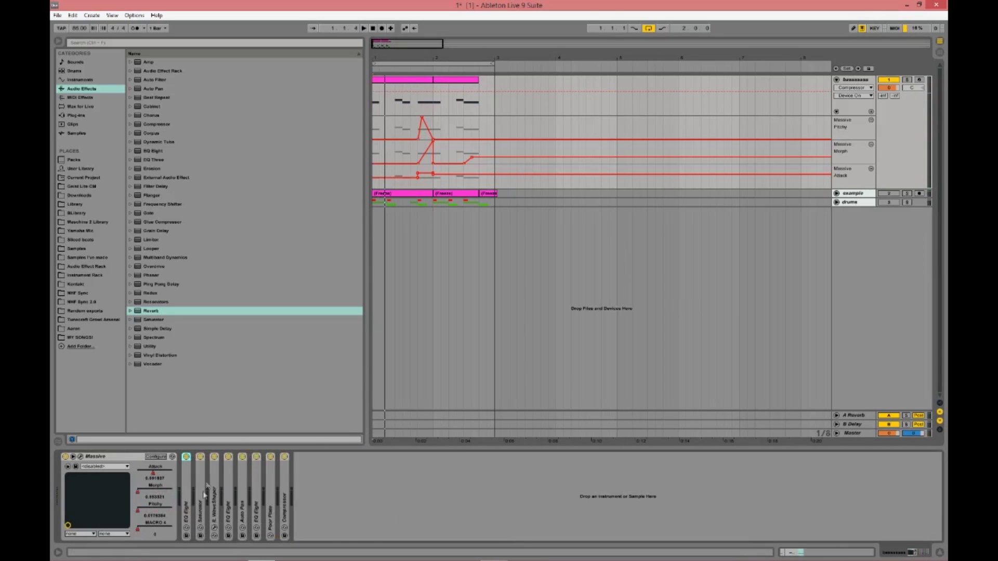
pyautogui.doubleClick(202, 497)
pyautogui.press('space')
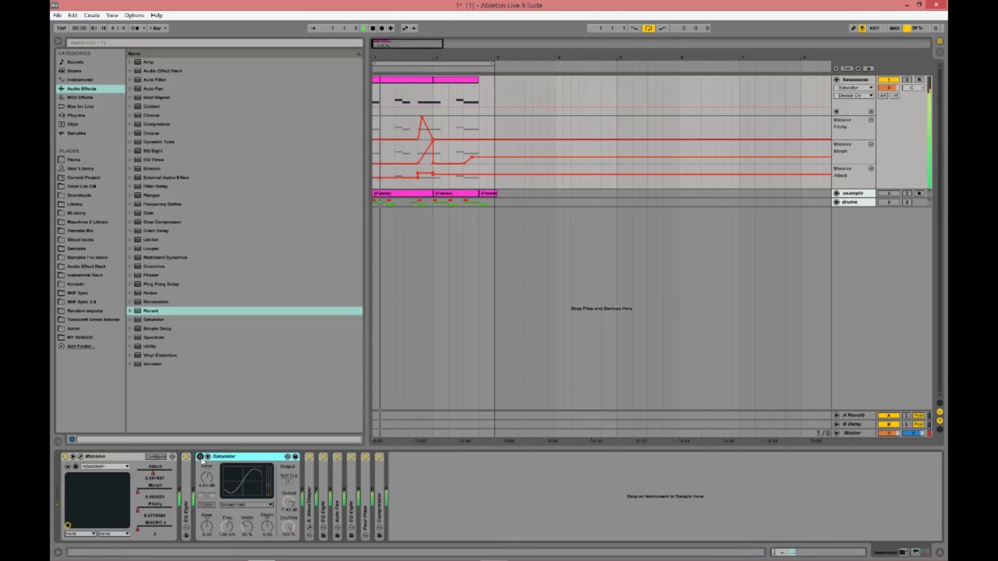
pyautogui.press('space')
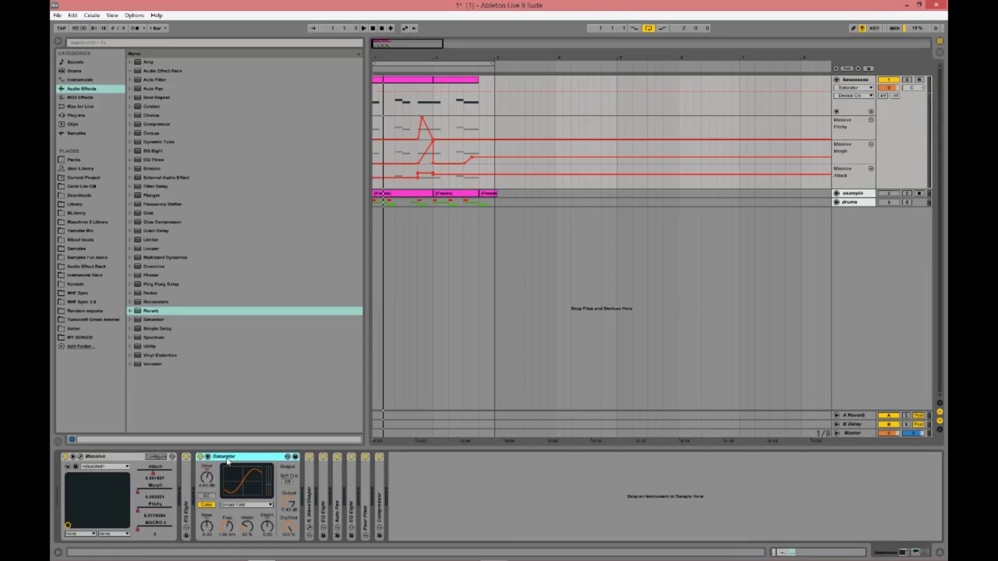
# - Collapse the Saturator, expand the WaveShaper, and bring up the WaveShaper's curve editor
pyautogui.doubleClick(247, 459)
pyautogui.doubleClick(215, 491)
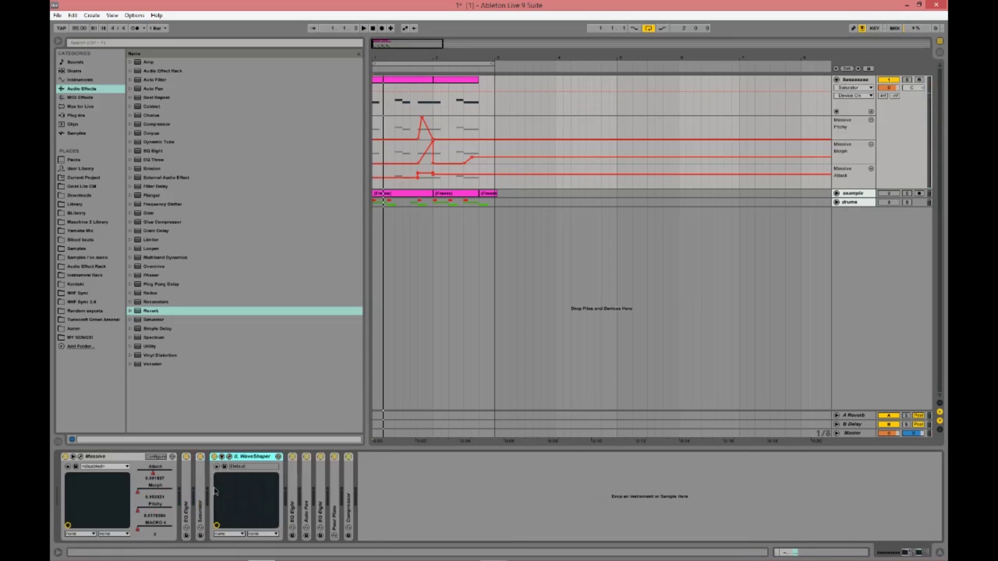
pyautogui.click(229, 457)
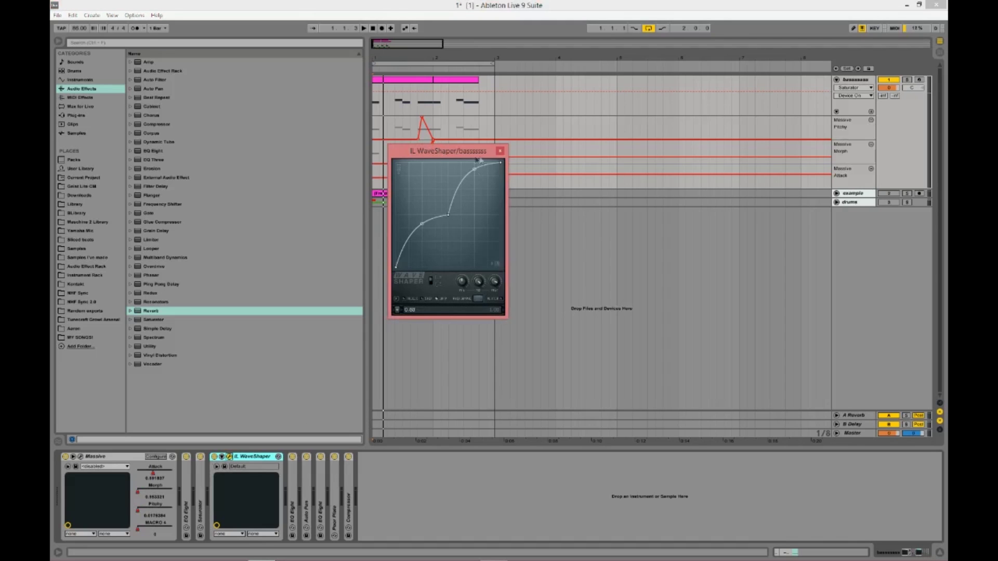
pyautogui.moveTo(480, 160); pyautogui.dragTo(411, 163)
# - Delete the middle point of the WaveShaper curve, bend the remaining curve upward, and add the centre point back
pyautogui.moveTo(385, 218)
pyautogui.mouseDown()
pyautogui.moveTo(363, 192)
pyautogui.moveTo(387, 219)
pyautogui.mouseUp()
pyautogui.rightClick(387, 219)
pyautogui.click(390, 229)
pyautogui.moveTo(384, 182); pyautogui.dragTo(383, 173)
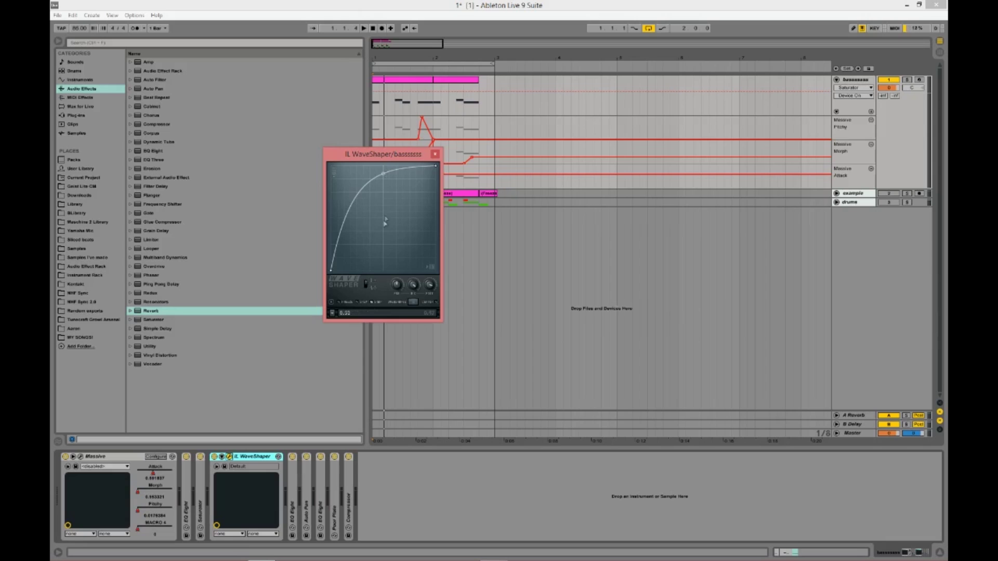
pyautogui.rightClick(386, 224)
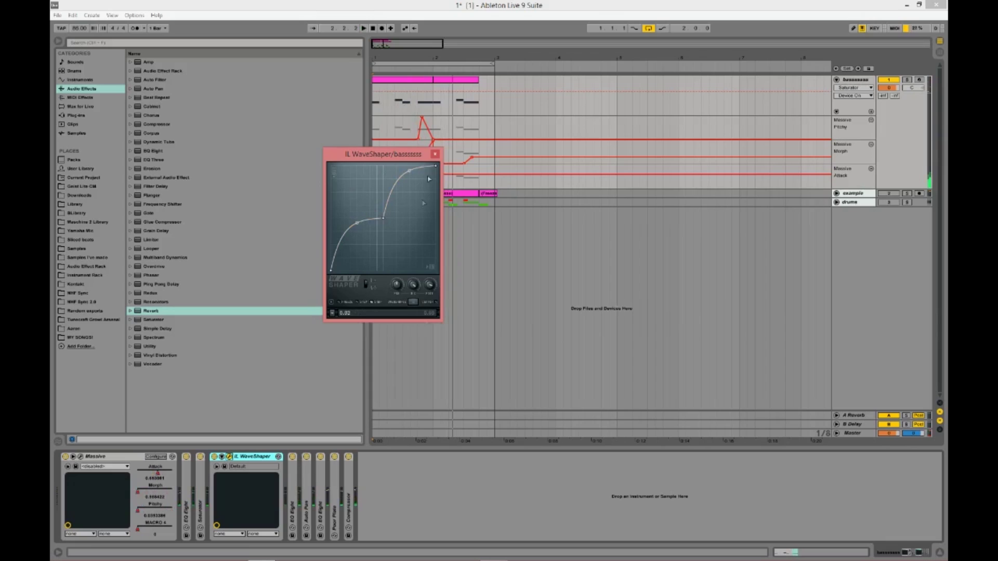
# - Put the WaveShaper away, expand the second EQ Eight, and compare the bass with the WaveShaper bypassed and active
pyautogui.click(435, 155)
pyautogui.doubleClick(245, 458)
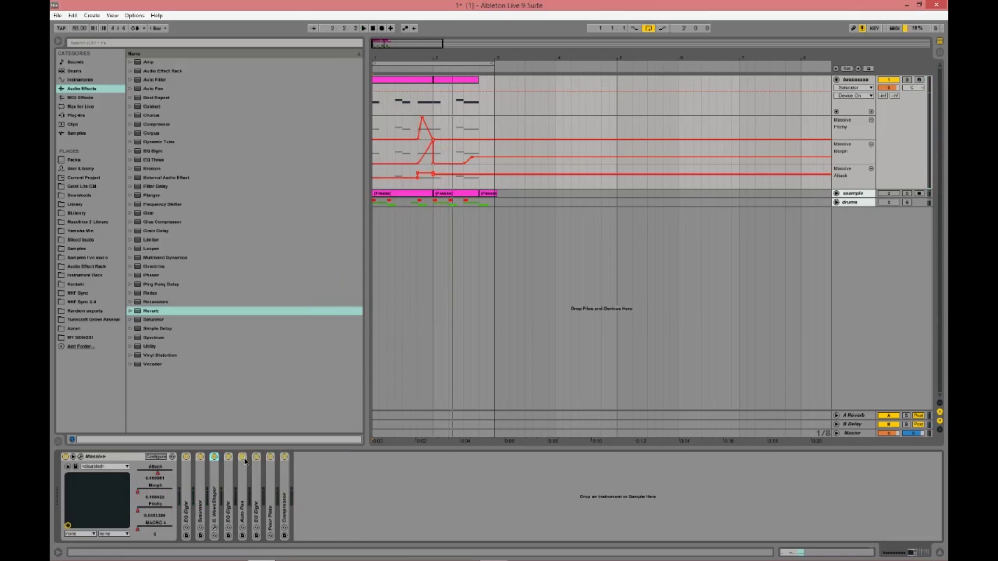
pyautogui.doubleClick(230, 483)
pyautogui.click(214, 459)
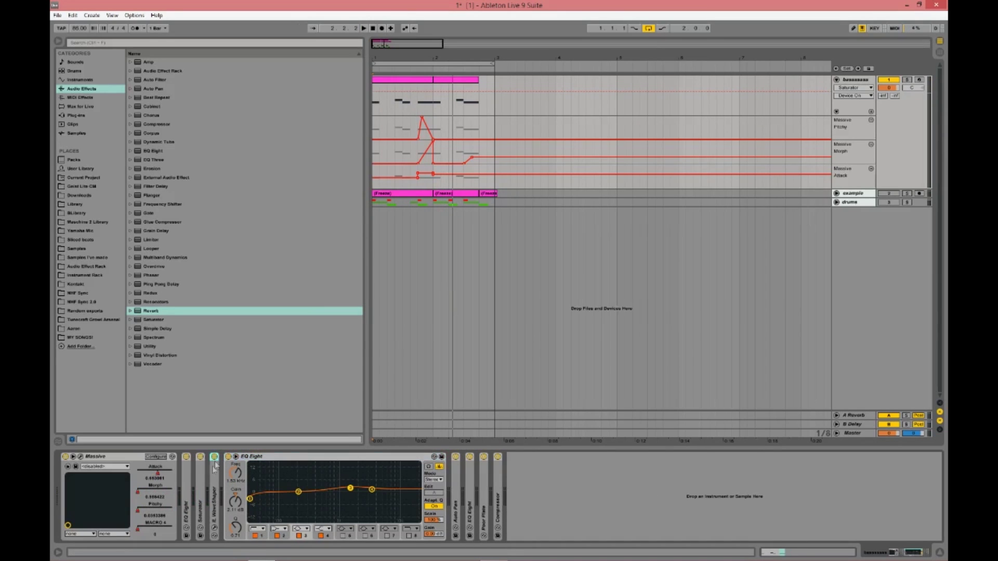
pyautogui.press('space')
pyautogui.click(214, 457)
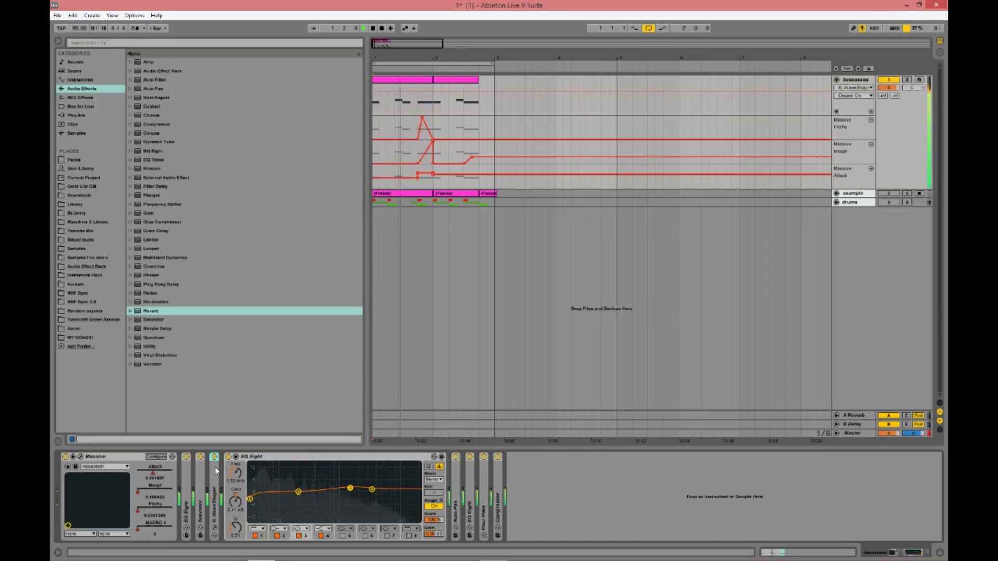
# - Collapse the second EQ Eight and reopen it briefly to check its curve
pyautogui.doubleClick(266, 457)
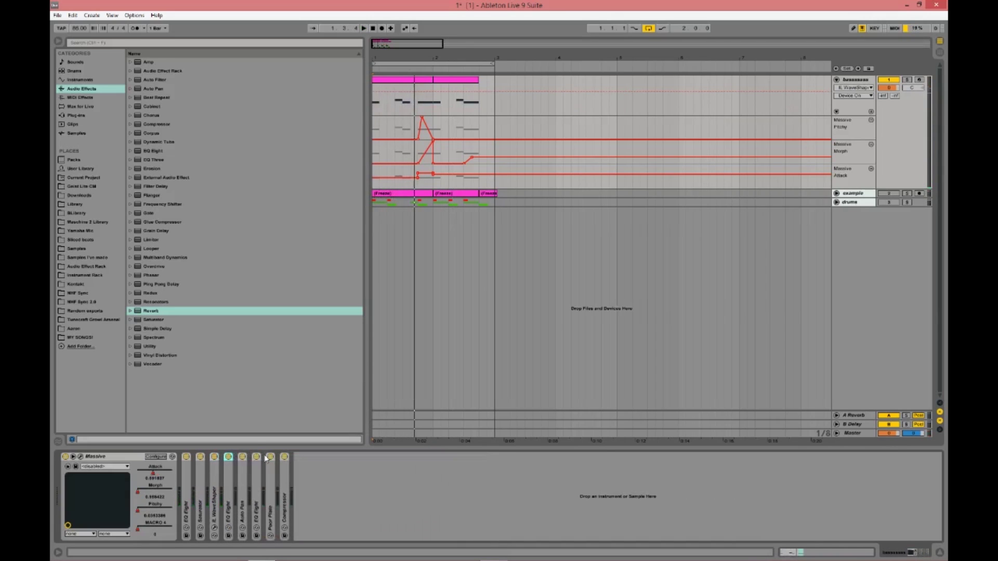
pyautogui.doubleClick(229, 486)
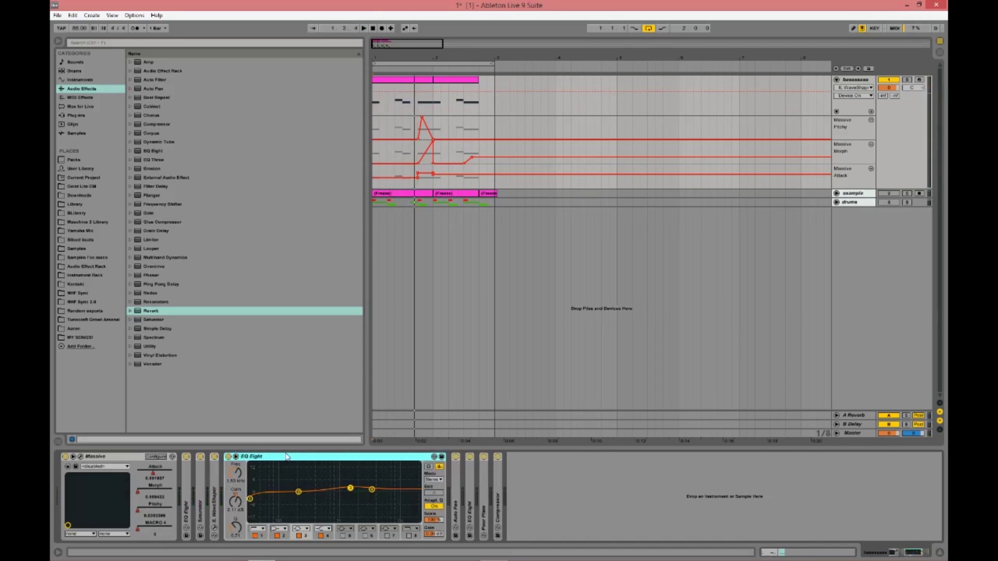
pyautogui.doubleClick(287, 457)
# - Expand the Auto Pan and display its Amount automation on the bass track
pyautogui.doubleClick(248, 498)
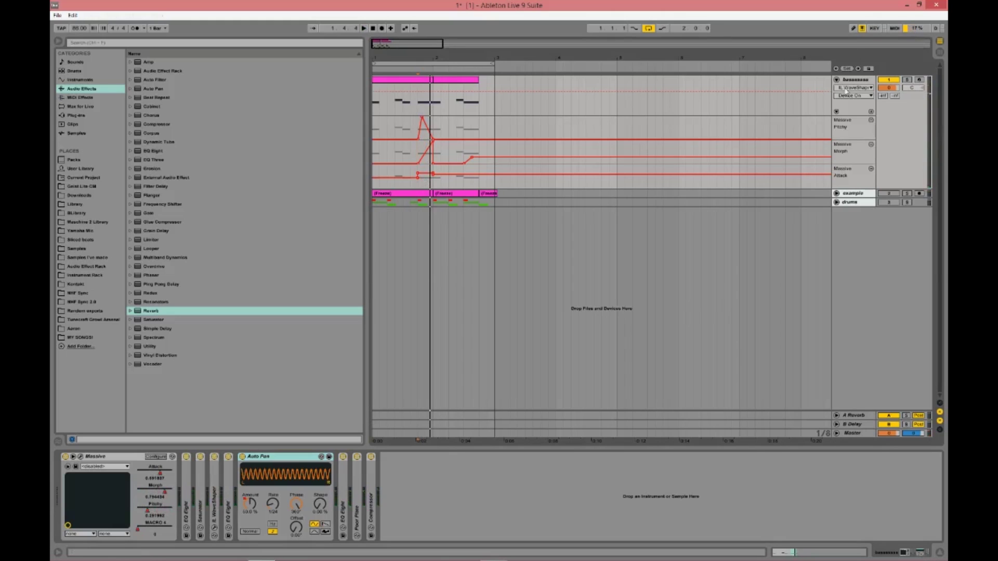
pyautogui.click(856, 89)
pyautogui.click(866, 137)
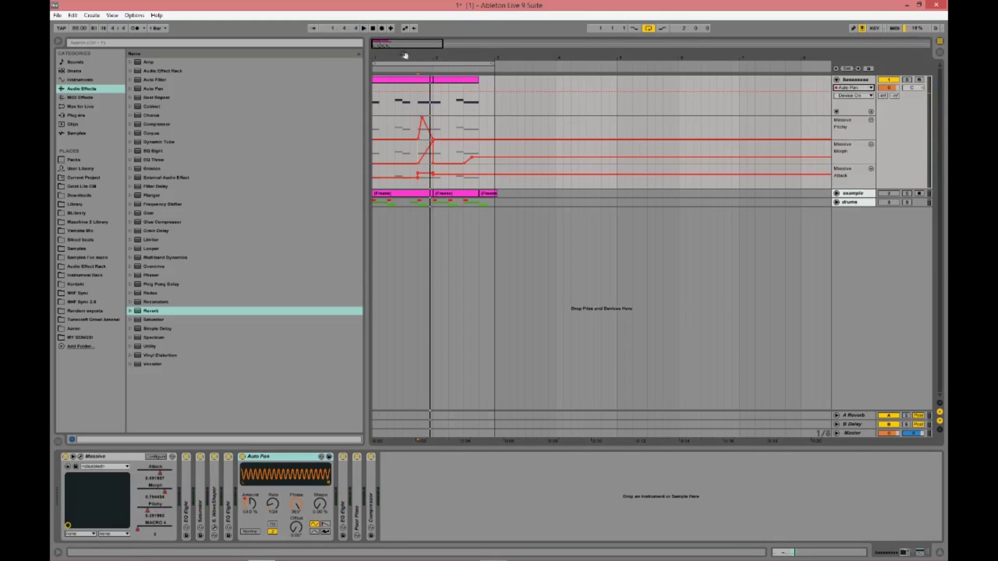
pyautogui.click(852, 96)
pyautogui.click(848, 116)
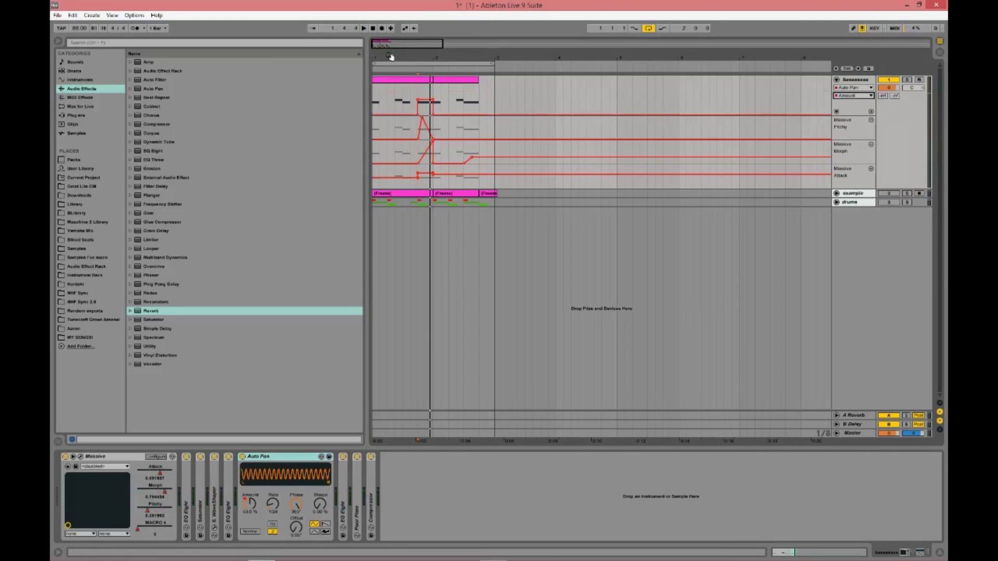
# - Audition the bass around the raised Auto Pan Amount segment, trying a different level on that automation
pyautogui.moveTo(400, 44); pyautogui.dragTo(446, 85)
pyautogui.press('space')
pyautogui.click(438, 133)
pyautogui.moveTo(454, 87); pyautogui.dragTo(454, 97)
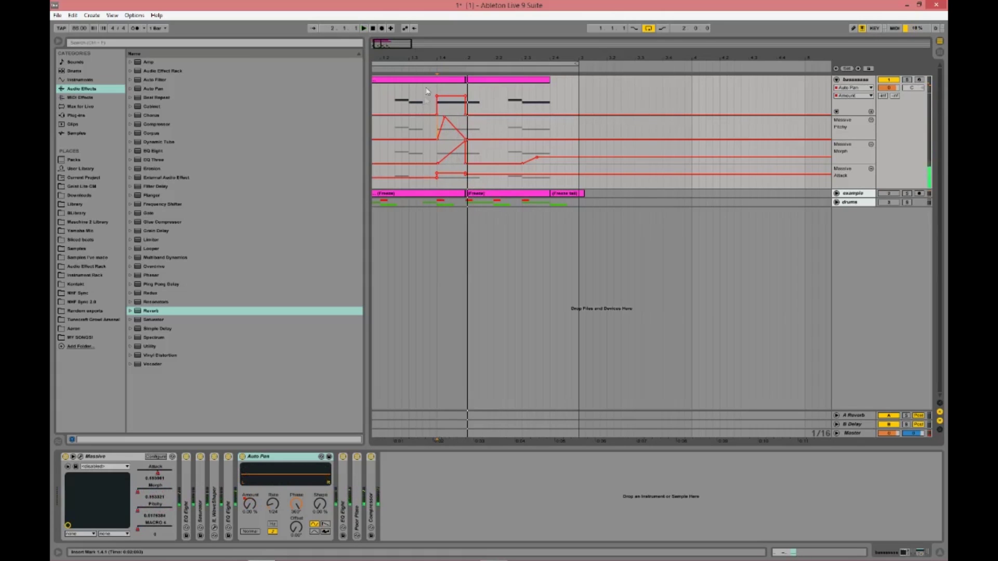
pyautogui.press('-')
pyautogui.press('-')
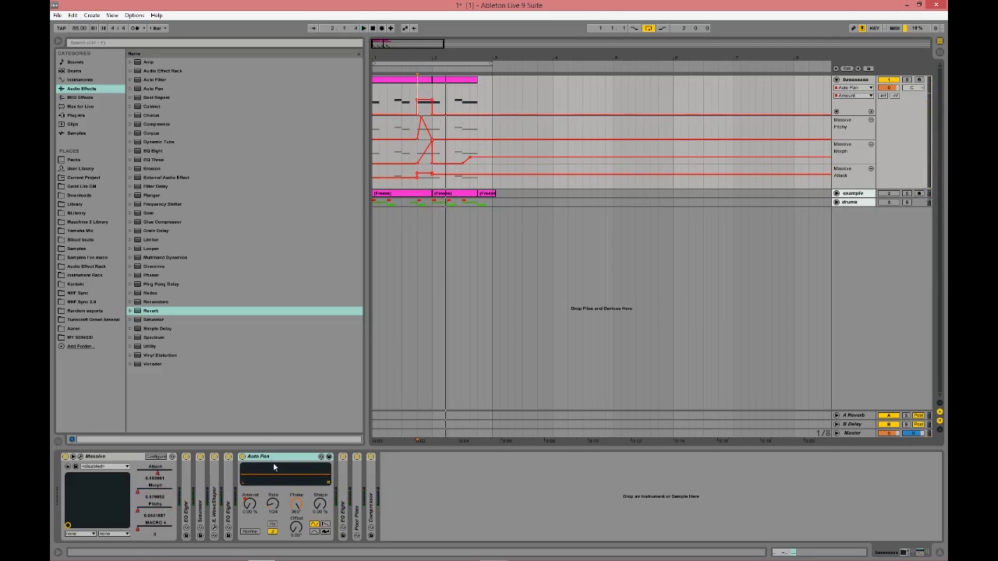
# - Collapse the Auto Pan and expand the third EQ Eight to view its curve
pyautogui.doubleClick(289, 457)
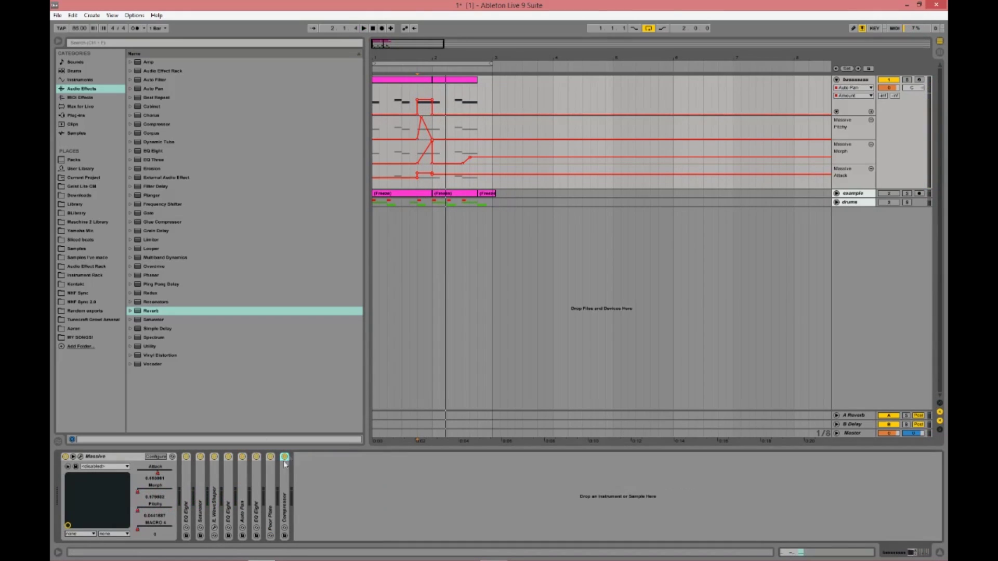
pyautogui.click(257, 485)
pyautogui.doubleClick(260, 476)
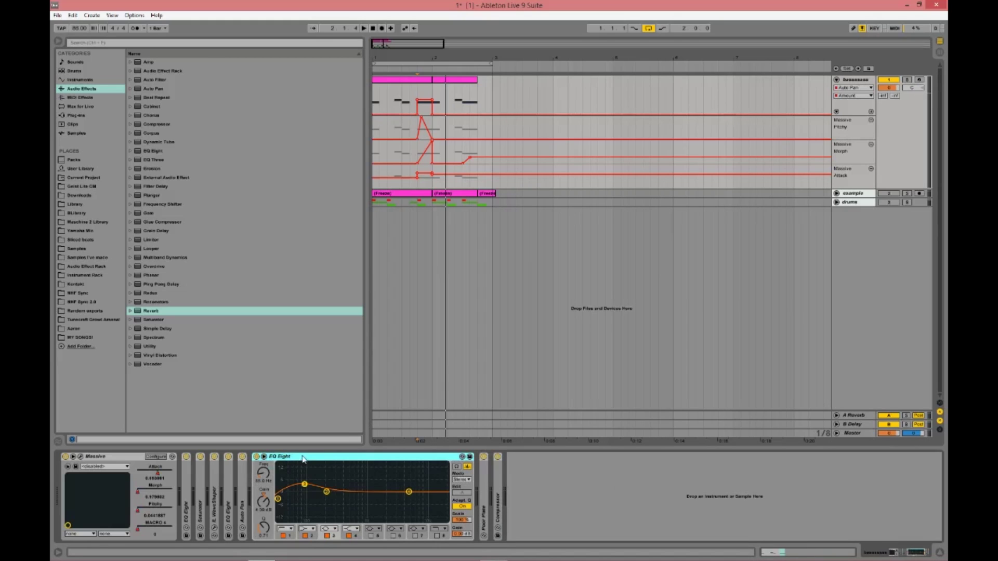
# - Replace the expanded EQ Eight with the Poor Plate reverb and compare the bass with the reverb bypassed and active
pyautogui.doubleClick(303, 458)
pyautogui.doubleClick(273, 483)
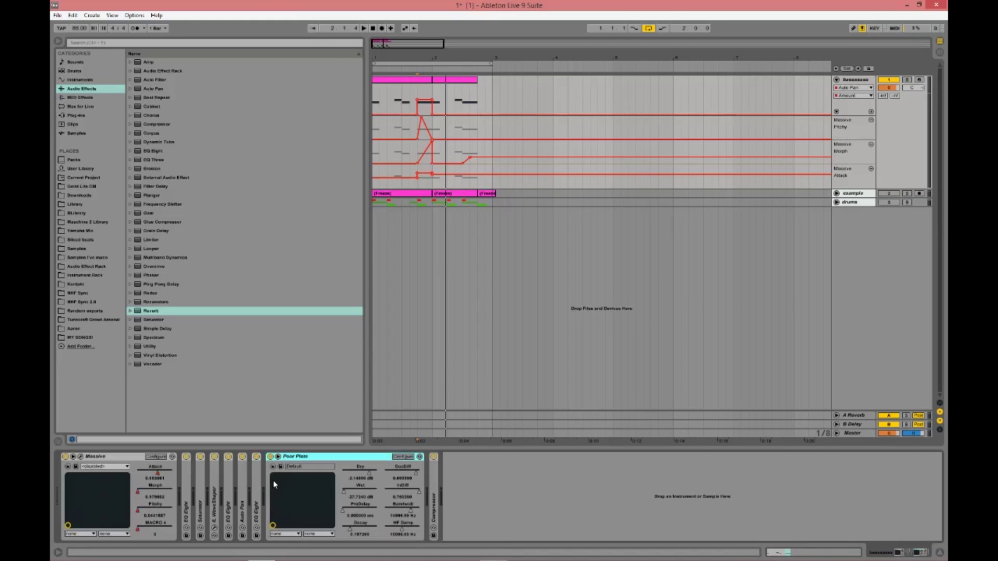
pyautogui.press('space')
pyautogui.click(270, 457)
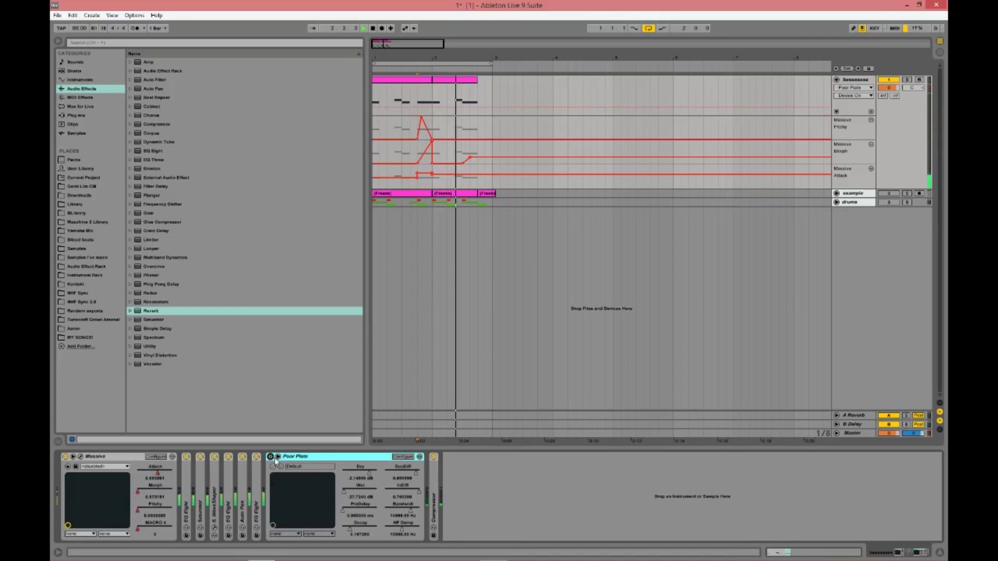
pyautogui.click(271, 458)
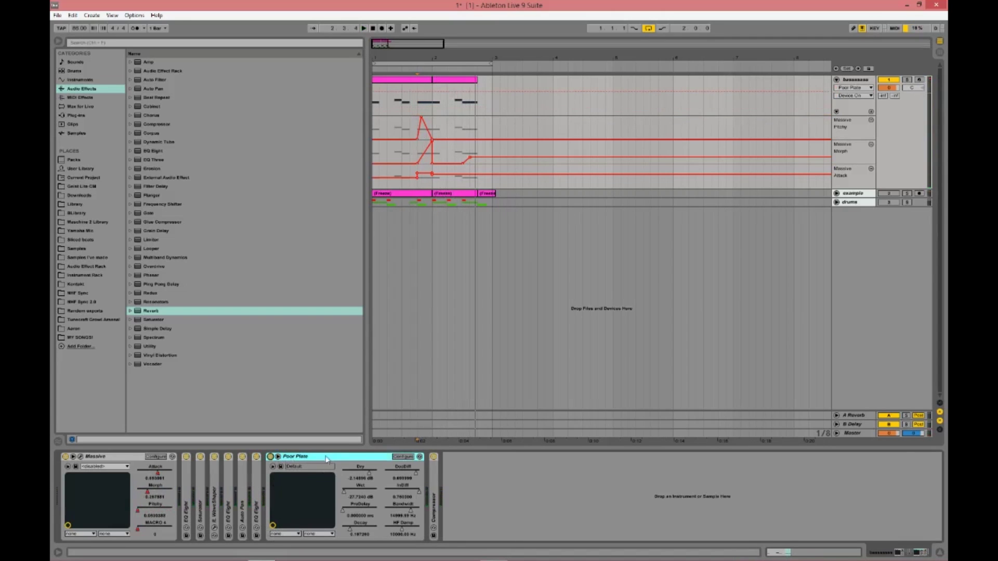
pyautogui.press('space')
pyautogui.click(382, 118)
pyautogui.press('space')
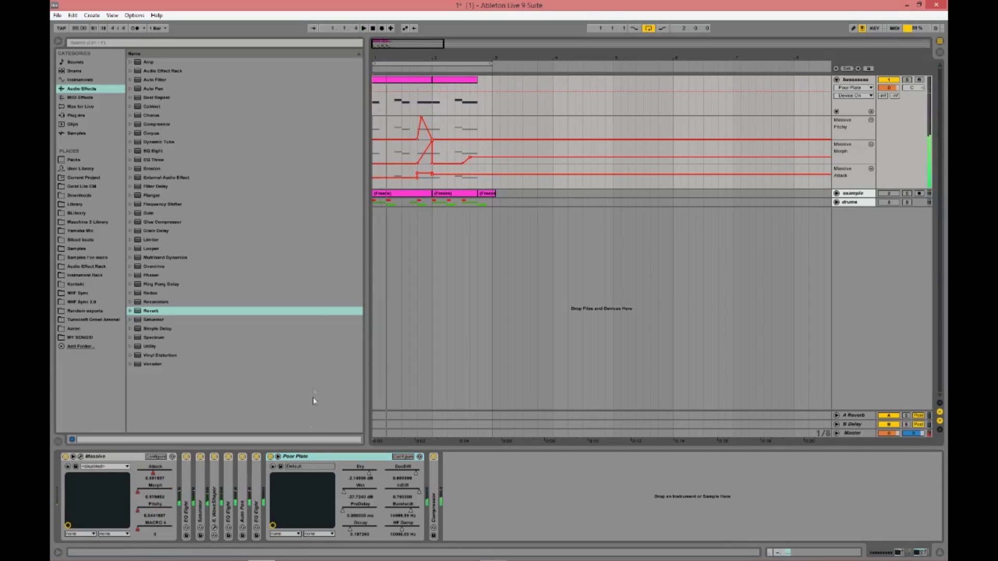
# - Collapse the Poor Plate, expand the Compressor, and play the bass together with the drums track
pyautogui.doubleClick(322, 457)
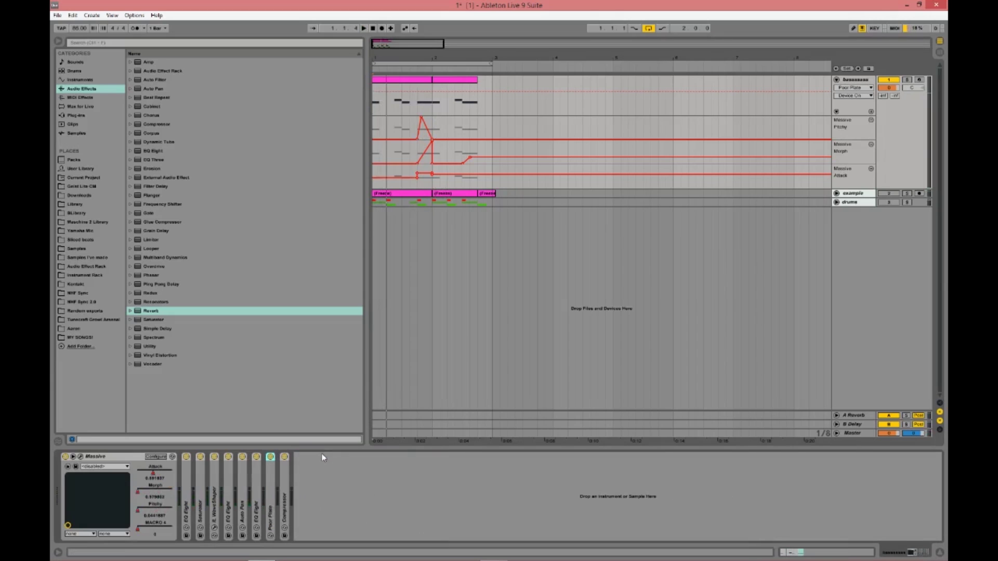
pyautogui.doubleClick(286, 486)
pyautogui.press('space')
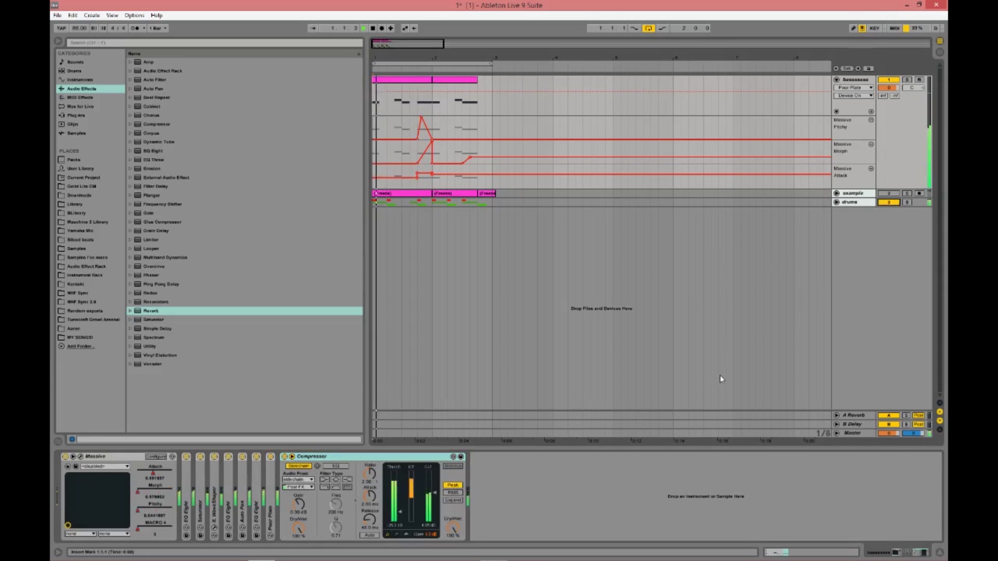
pyautogui.click(865, 203)
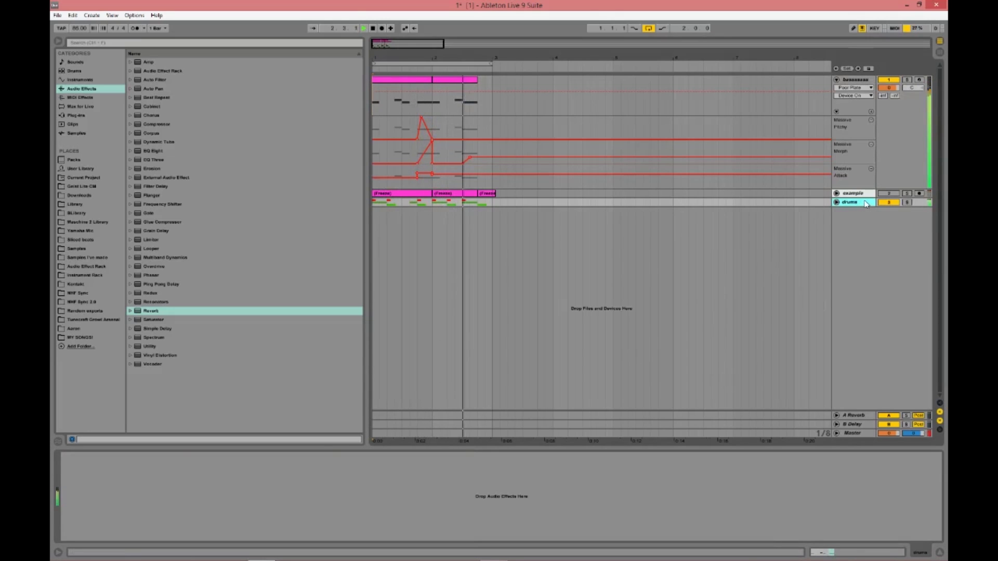
pyautogui.press('space')
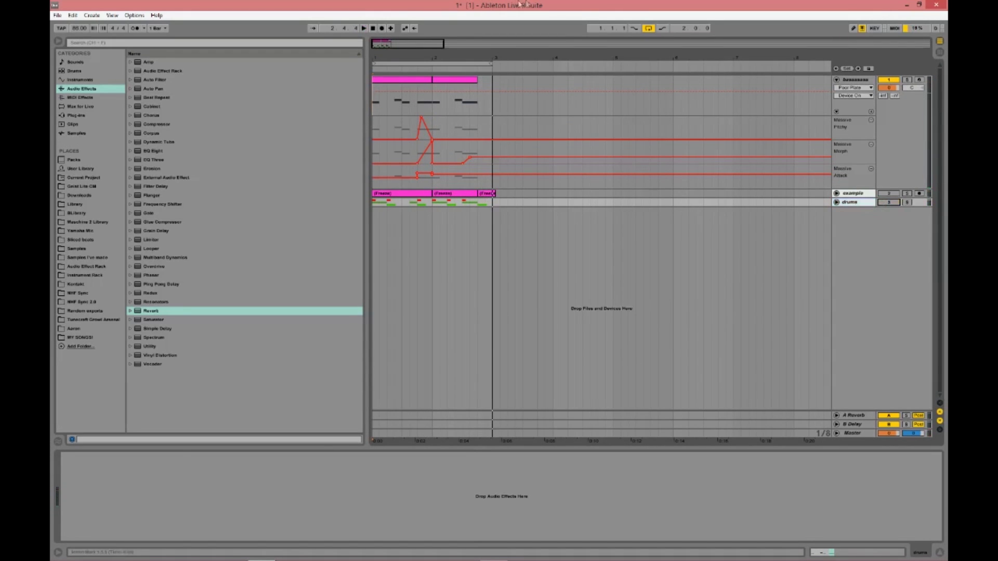
# - Save the Live set and compare the bass with its sidechained Compressor bypassed and active
pyautogui.hotkey('ctrl', 's')
pyautogui.click(858, 79)
pyautogui.press('space')
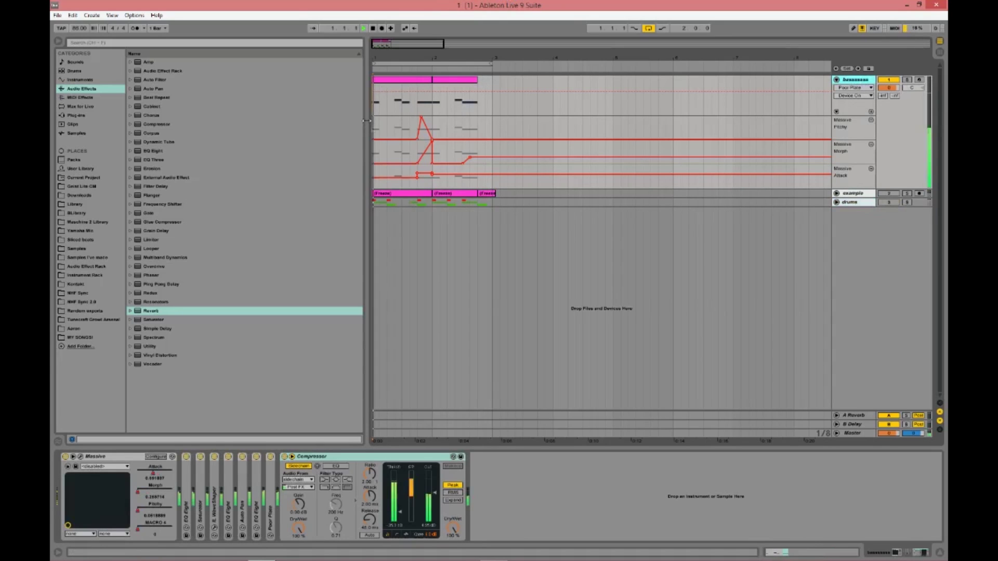
pyautogui.click(284, 457)
pyautogui.click(285, 457)
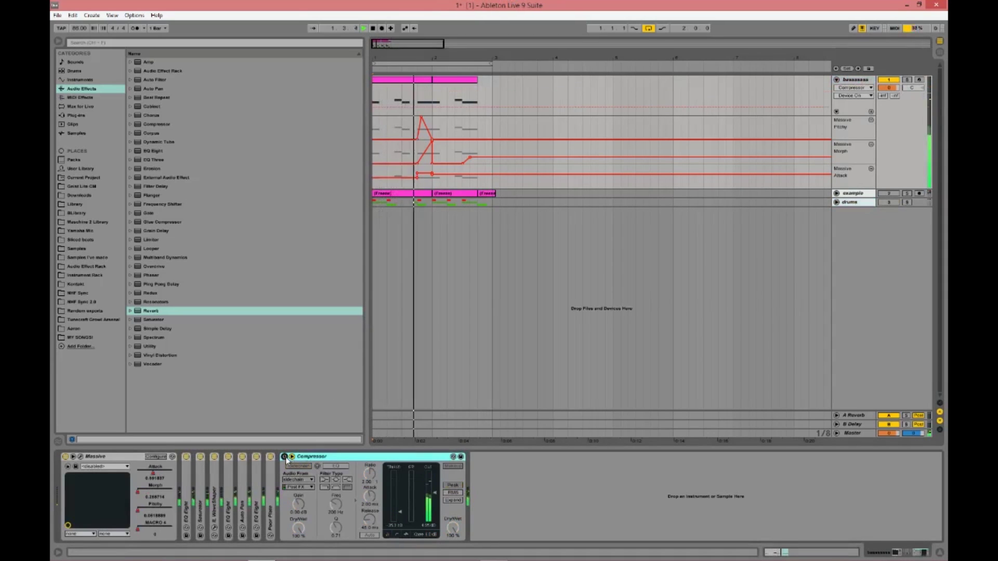
pyautogui.click(284, 457)
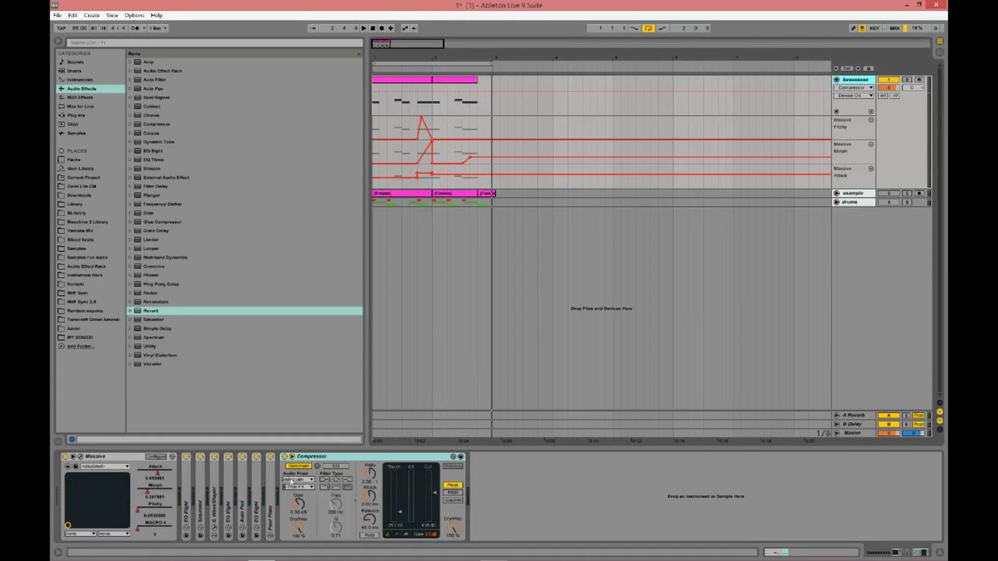
# - Collapse the Compressor and briefly reopen Massive for a last look at the patch
pyautogui.doubleClick(312, 457)
pyautogui.click(160, 497)
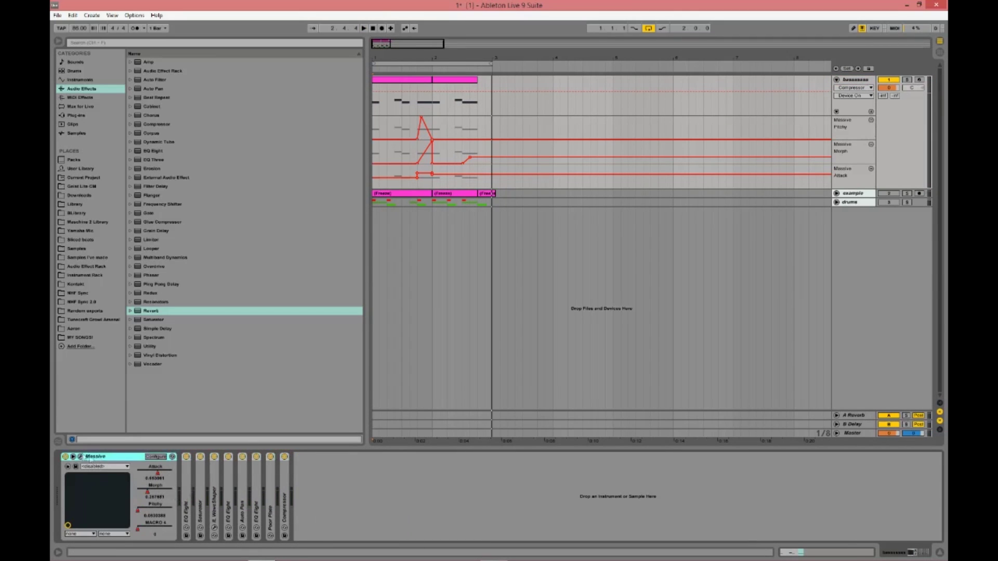
pyautogui.click(81, 457)
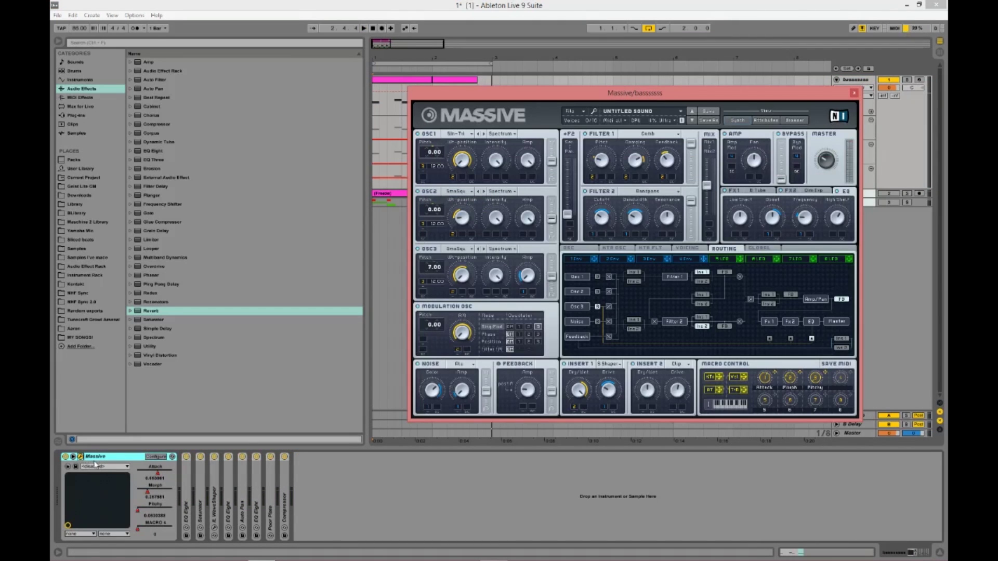
pyautogui.click(856, 93)
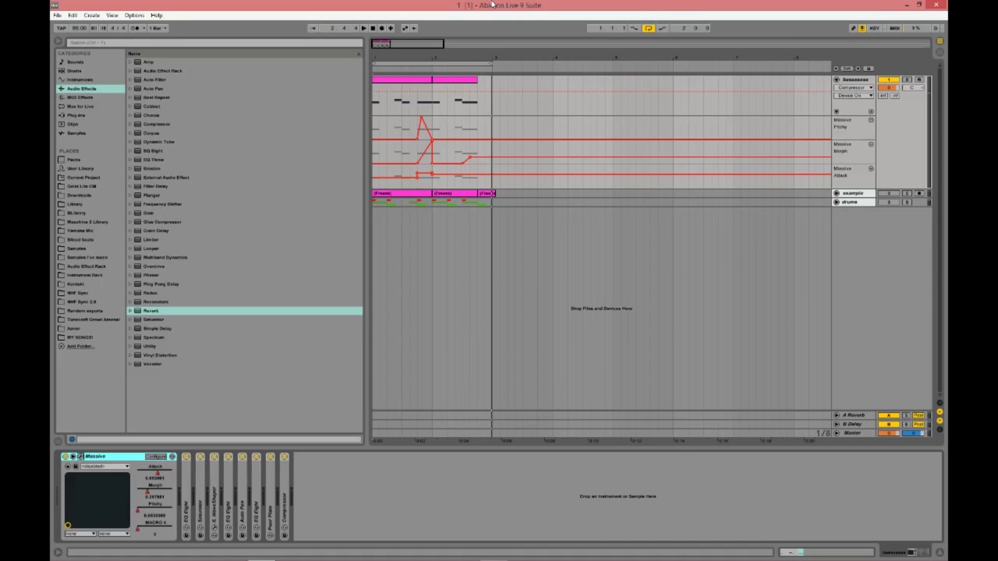
pyautogui.click(400, 518)
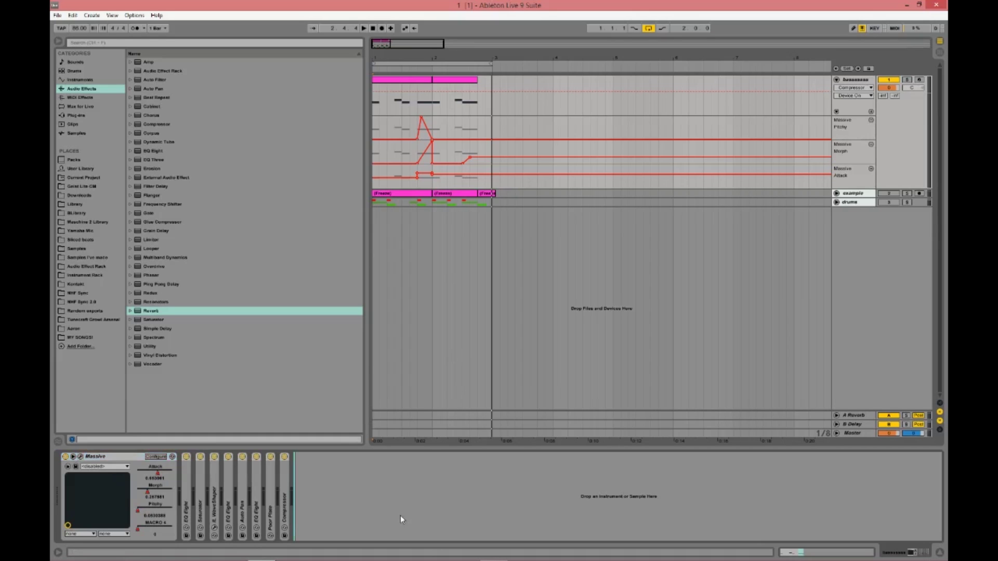